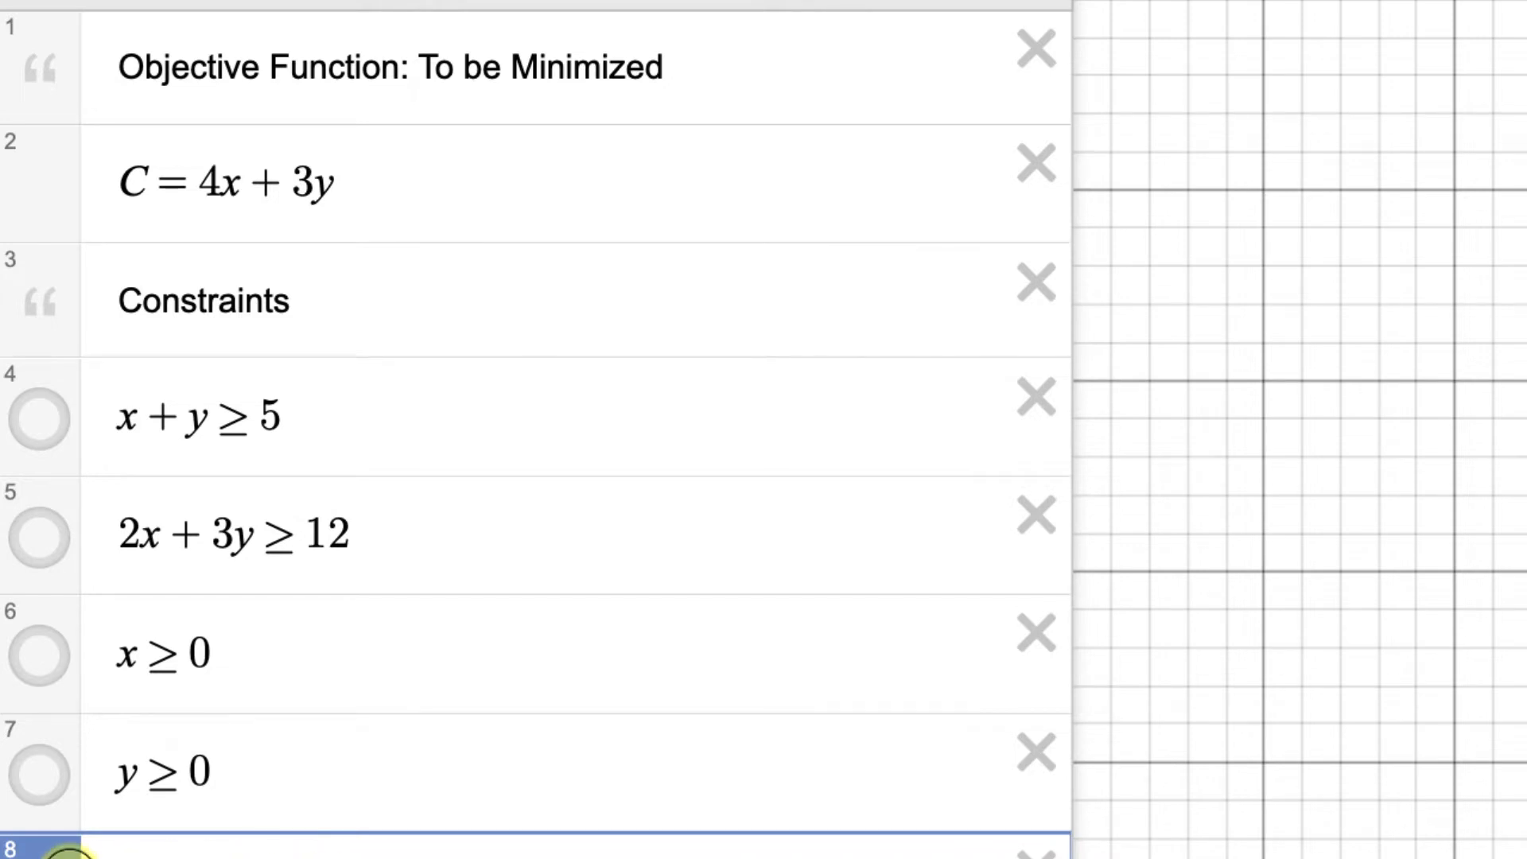
Turn on the graphs of all four constraint inequalities, from y ≥ 0 up to x + y ≥ 5.
click(42, 778)
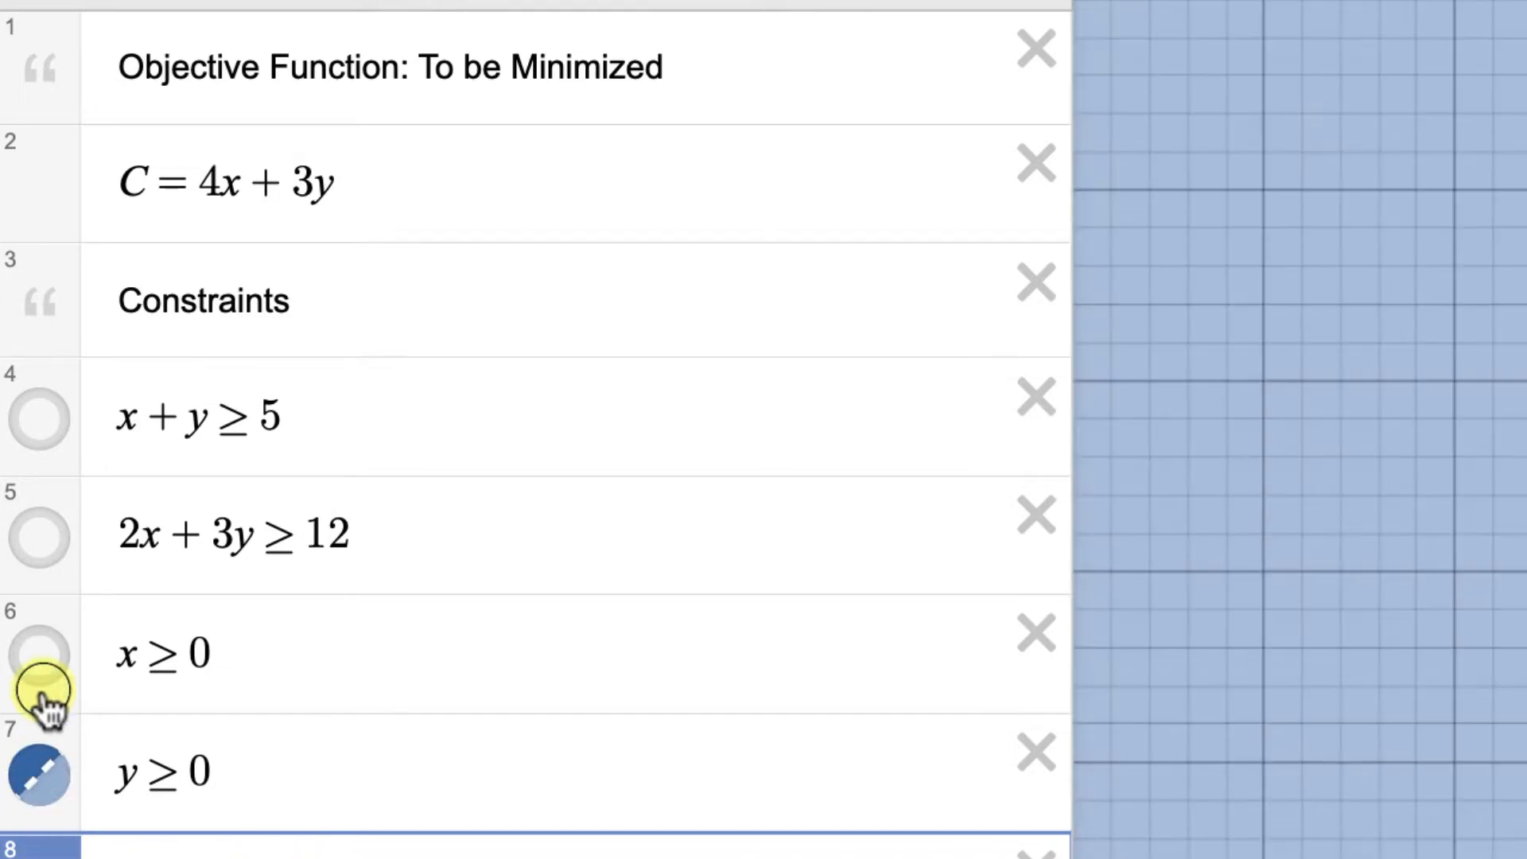
click(39, 656)
click(39, 536)
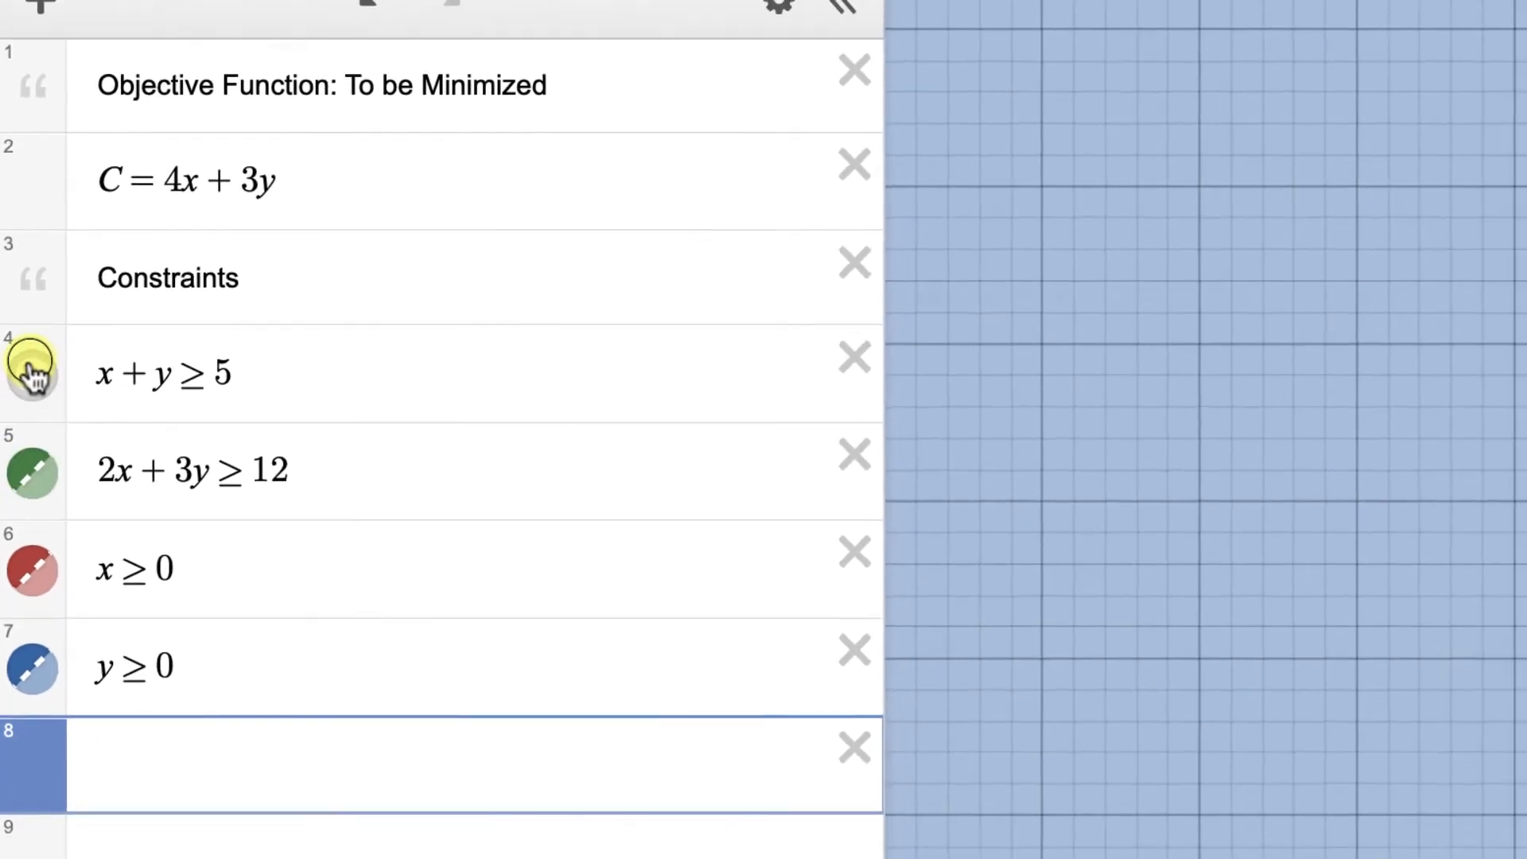
click(30, 369)
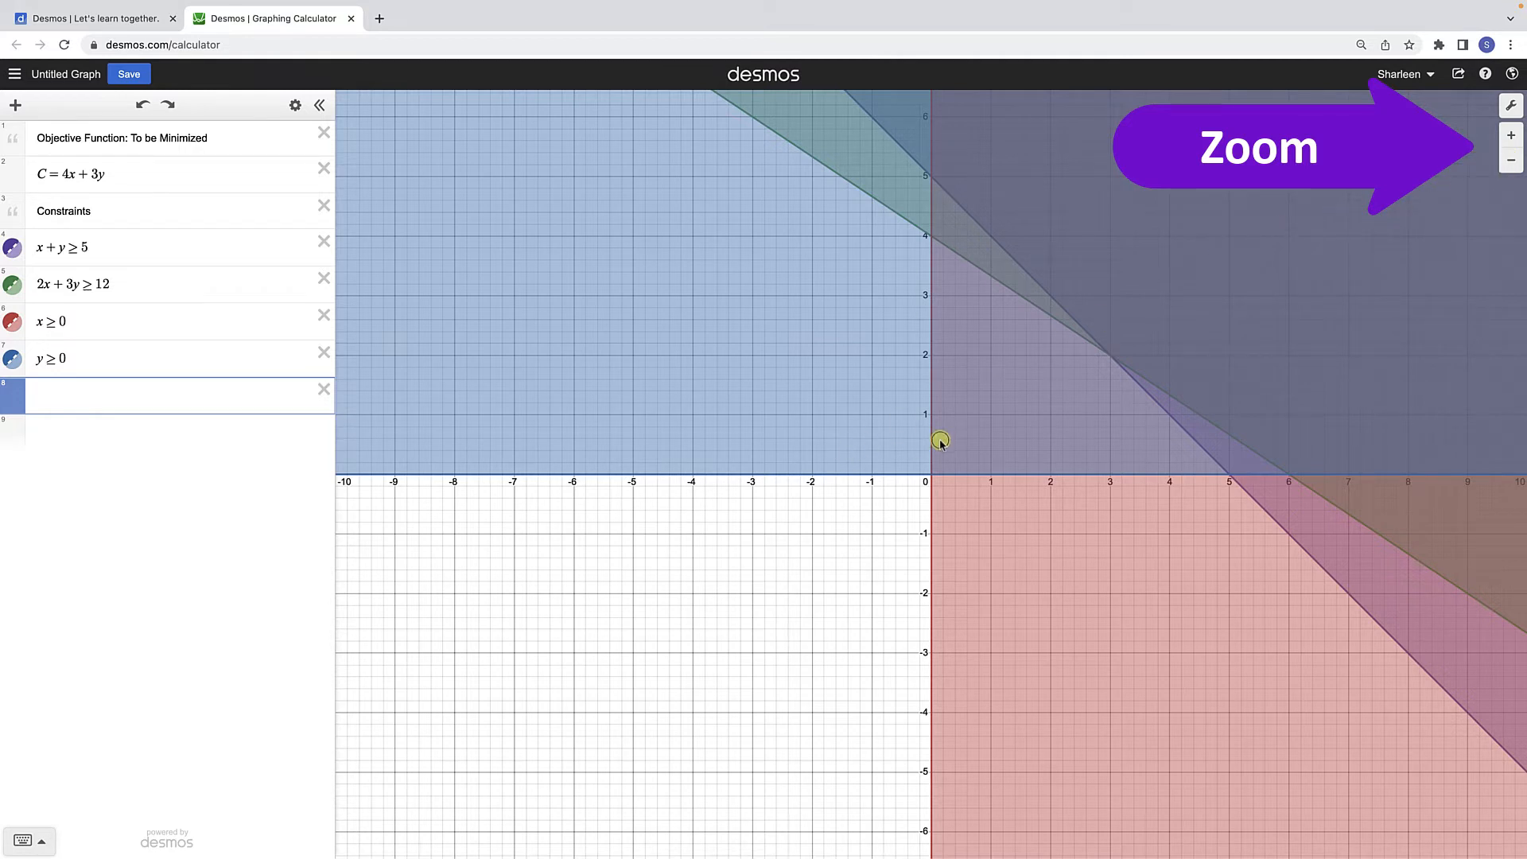
scroll(939, 439, down, 5)
scroll(939, 439, down, 4)
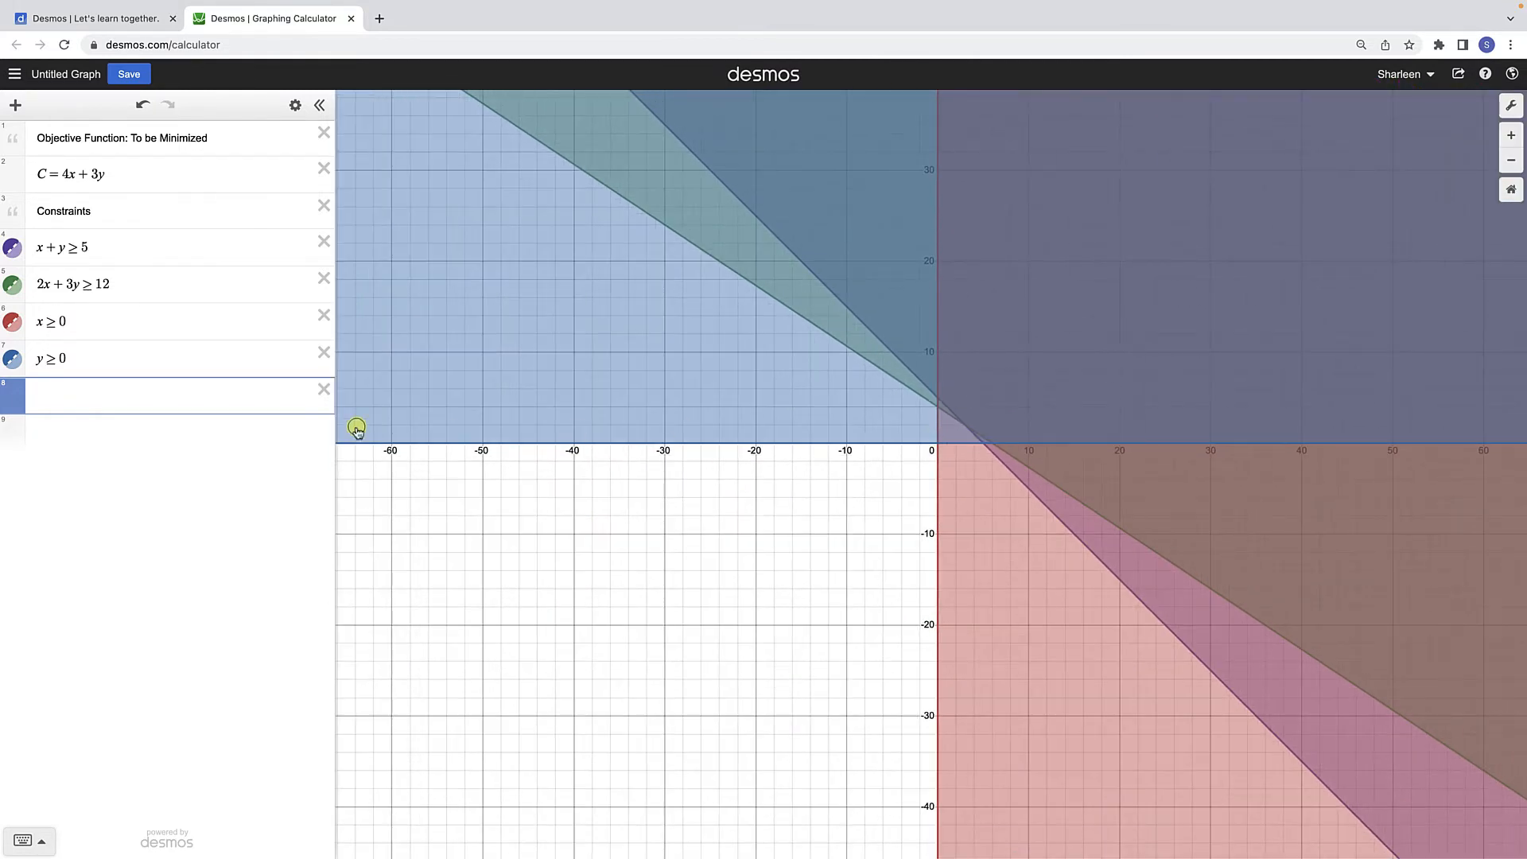
Hide the graphs of all four constraint inequalities to clear the shading from the grid.
click(8, 359)
click(10, 321)
click(10, 284)
click(9, 249)
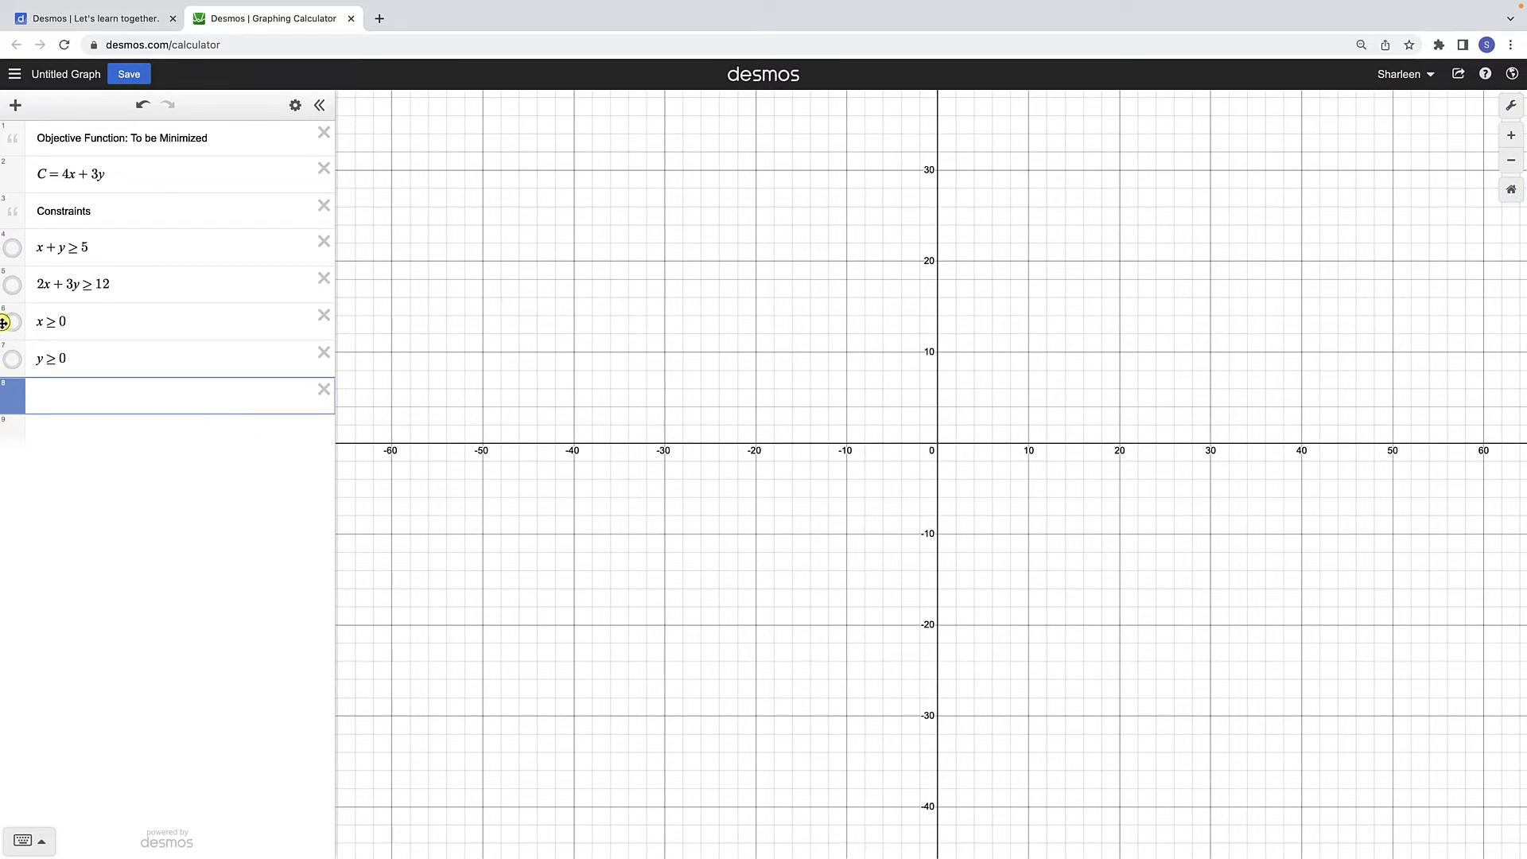
Show the constraint graphs again one at a time, in the order y ≥ 0, x ≥ 0, 2x + 3y ≥ 12, x + y ≥ 5.
click(13, 359)
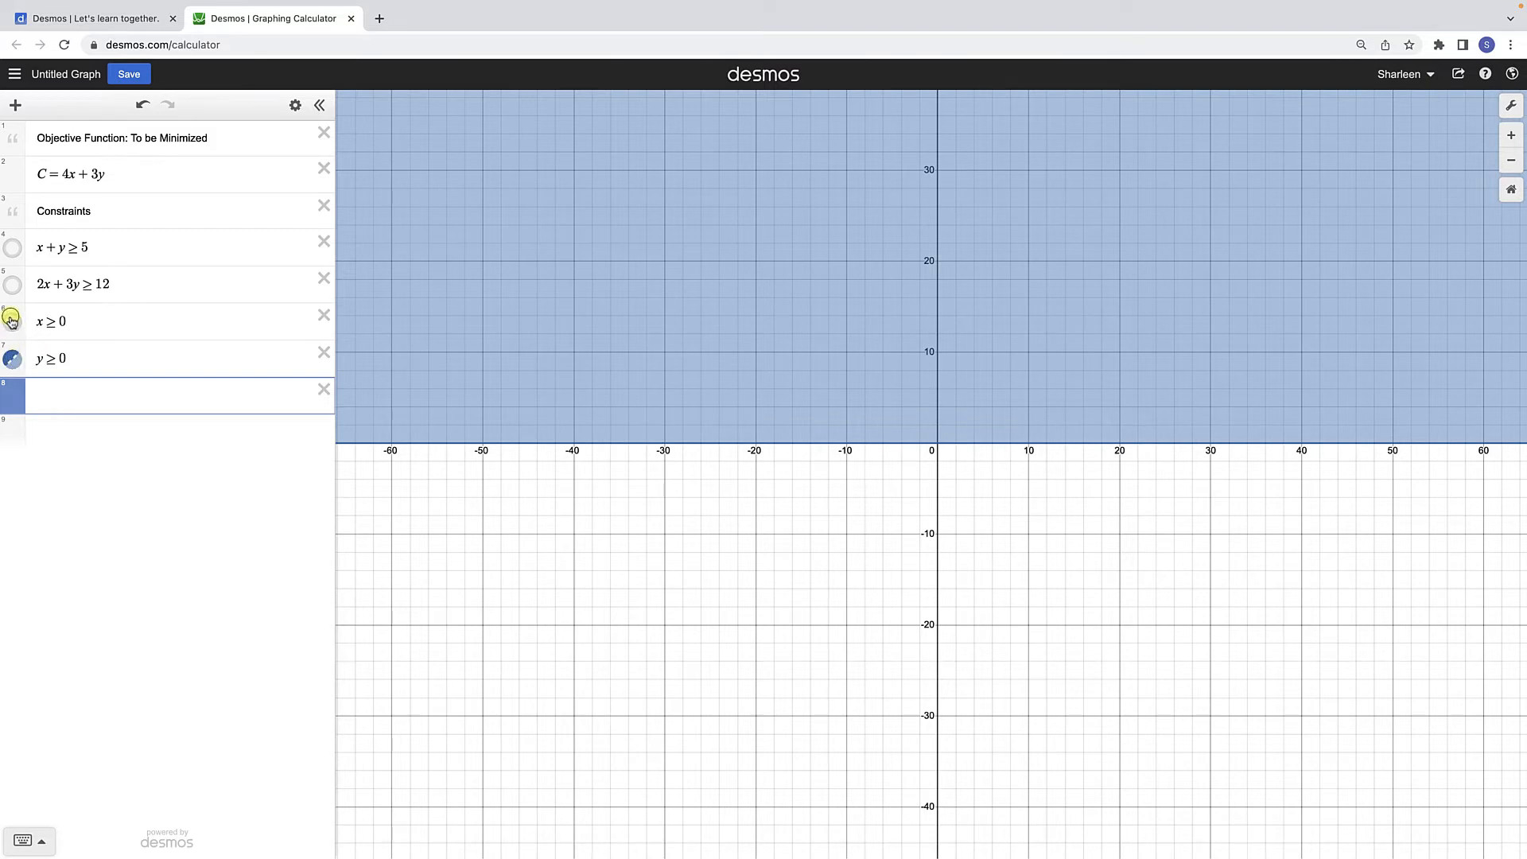
click(12, 321)
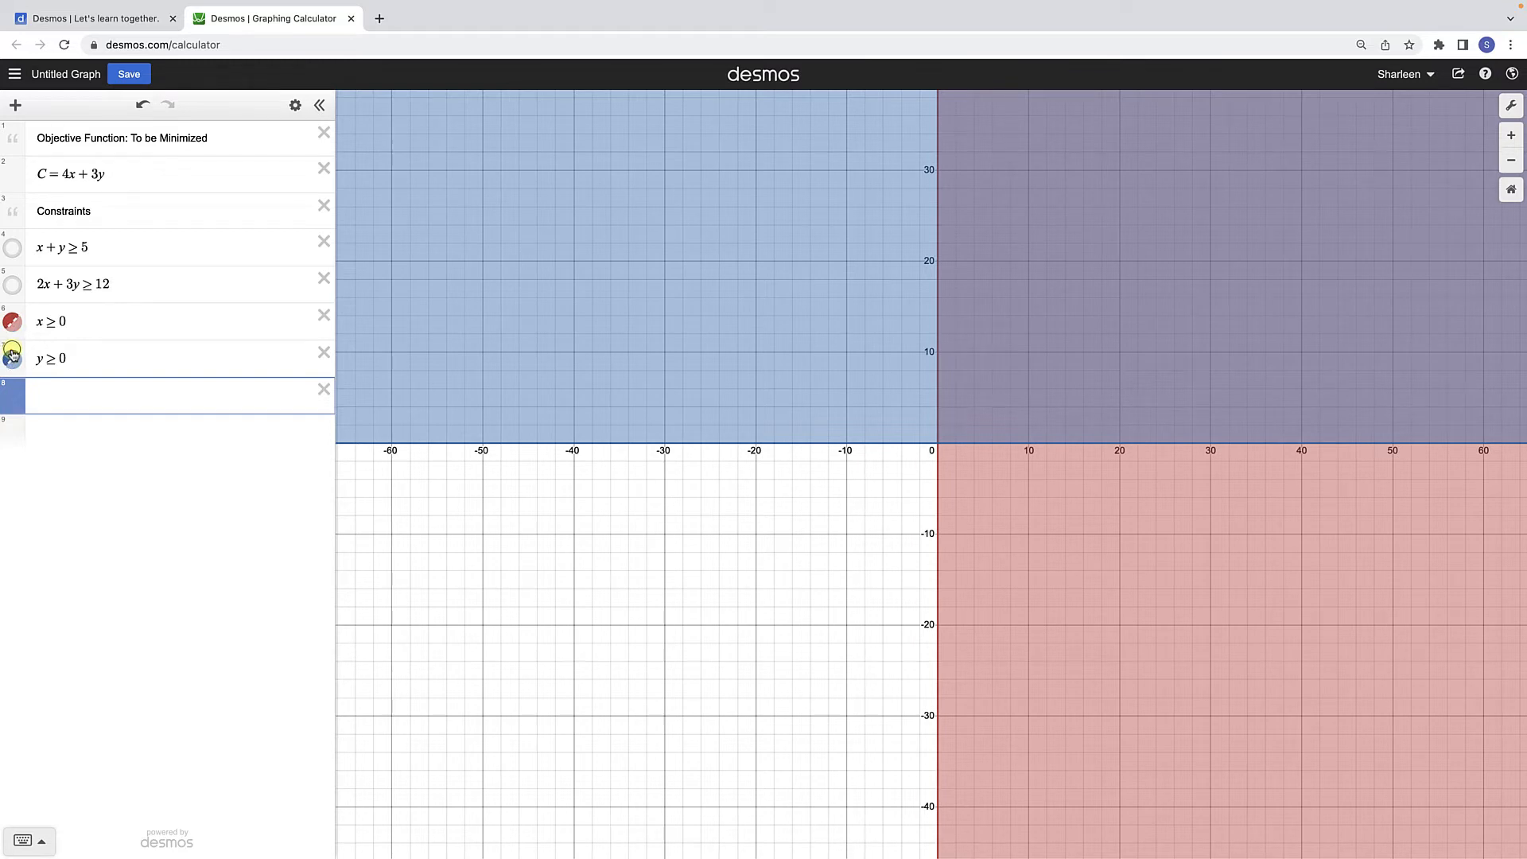
click(15, 286)
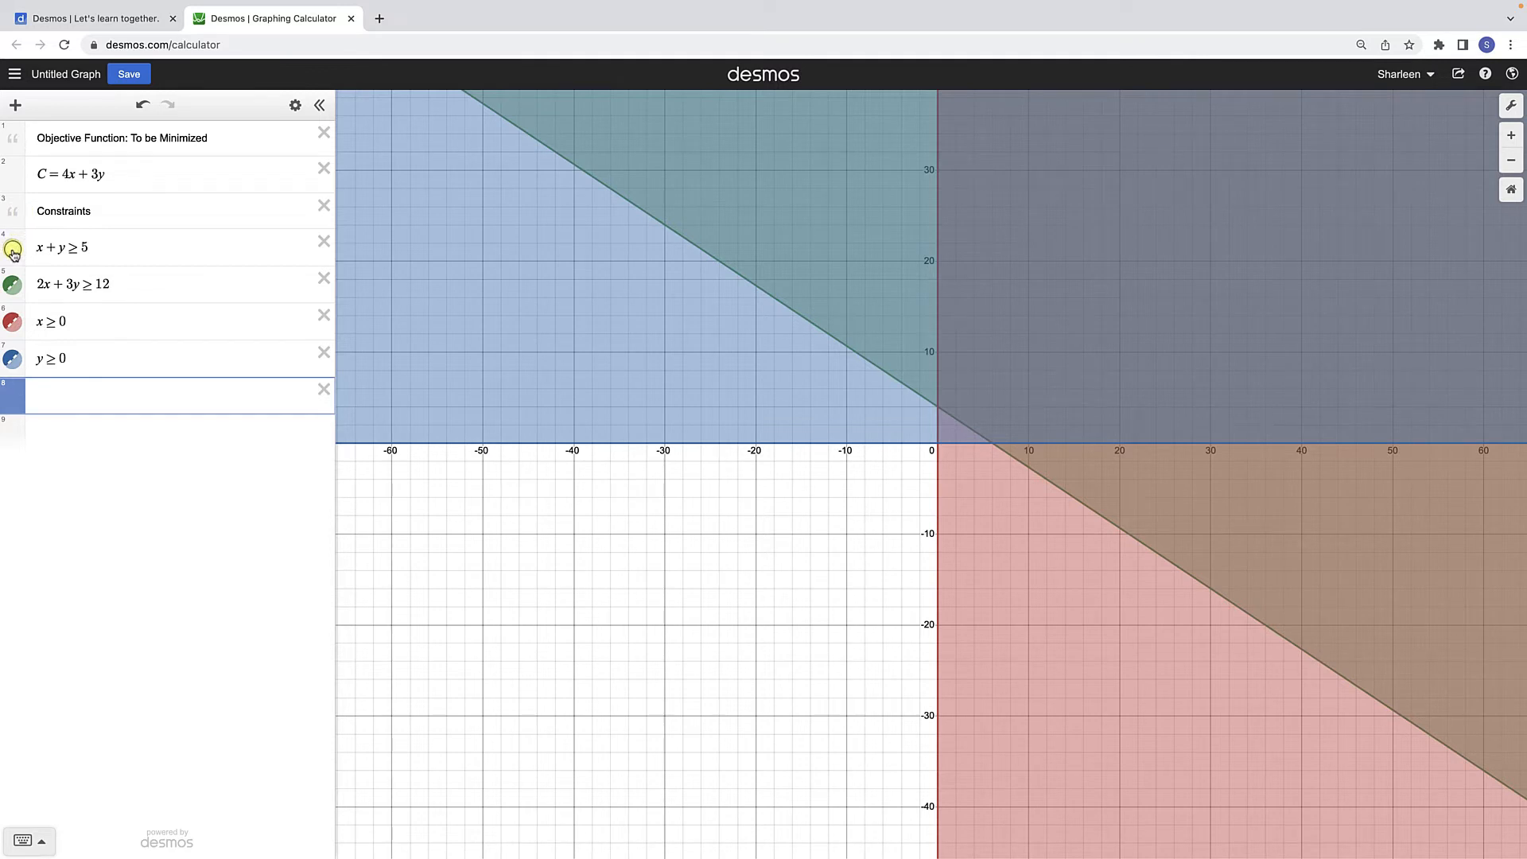
click(13, 251)
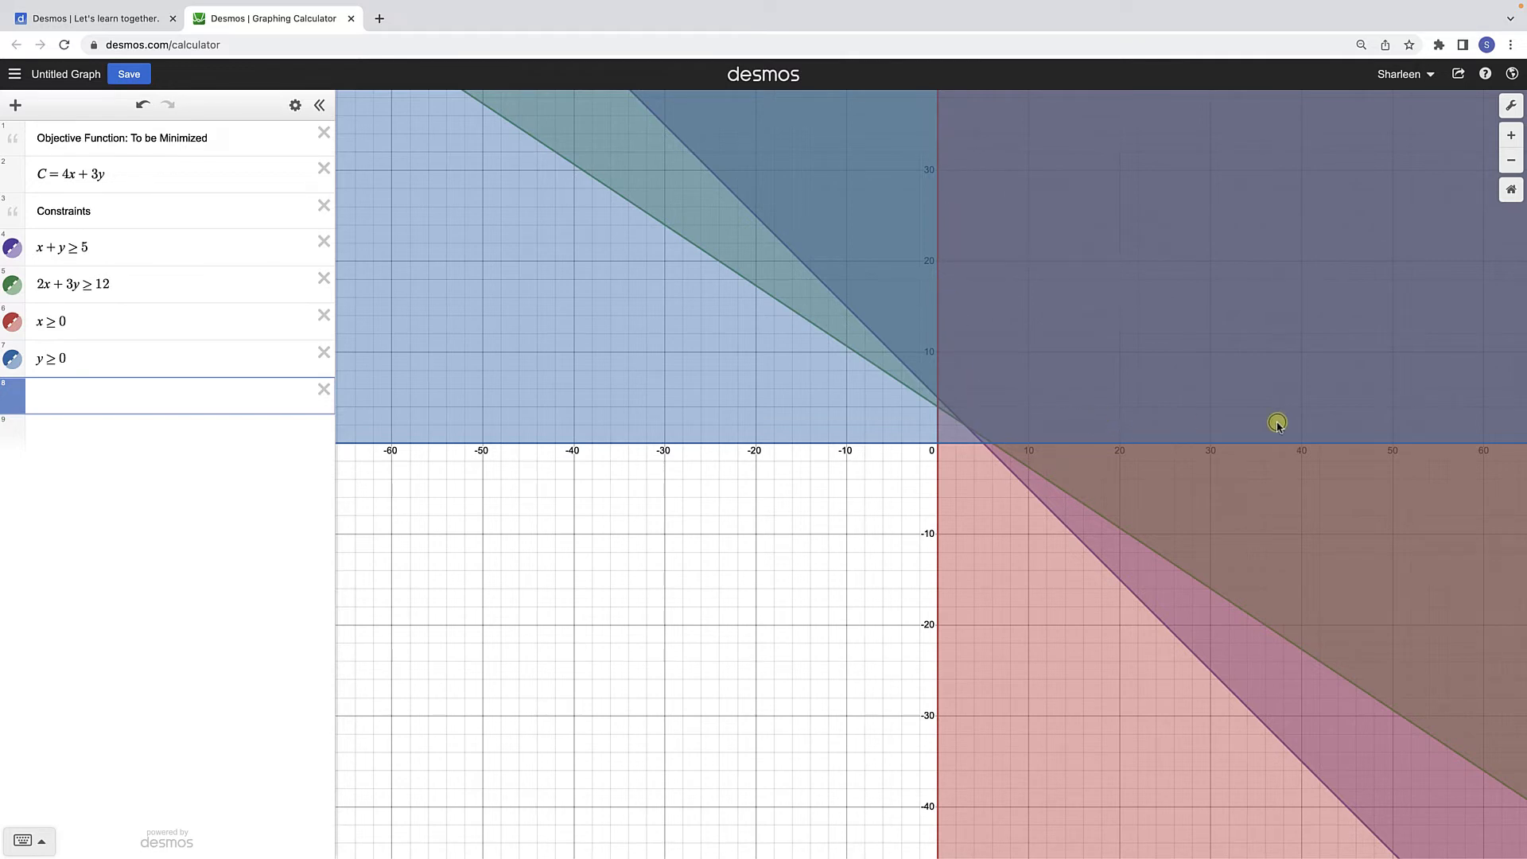
Set the graph's x-axis range from -2 to 10.
click(1510, 105)
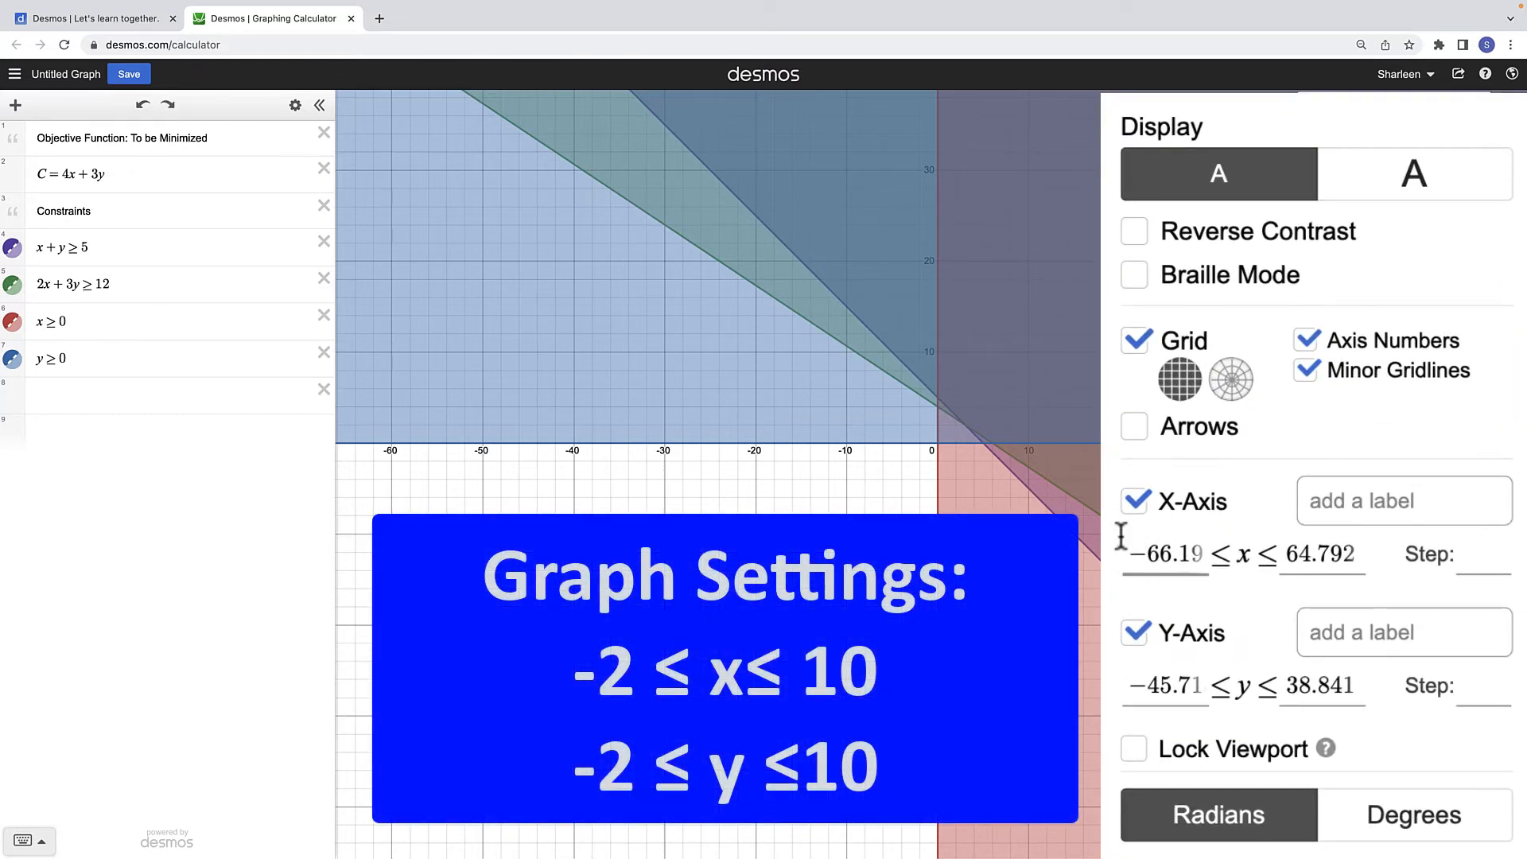
drag(1123, 554, 1254, 554)
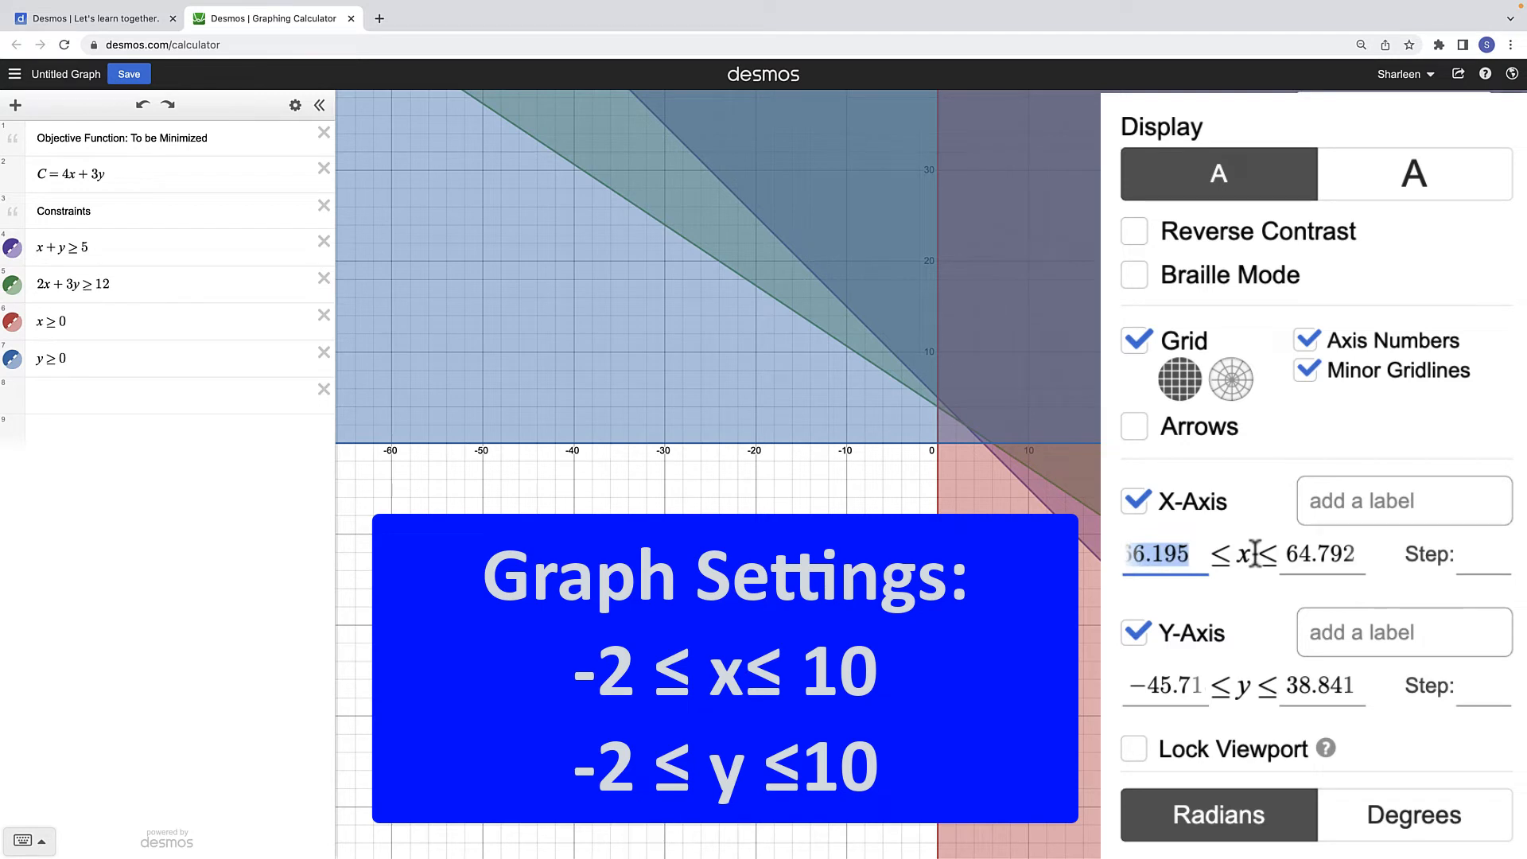
text(-2)
key(Tab)
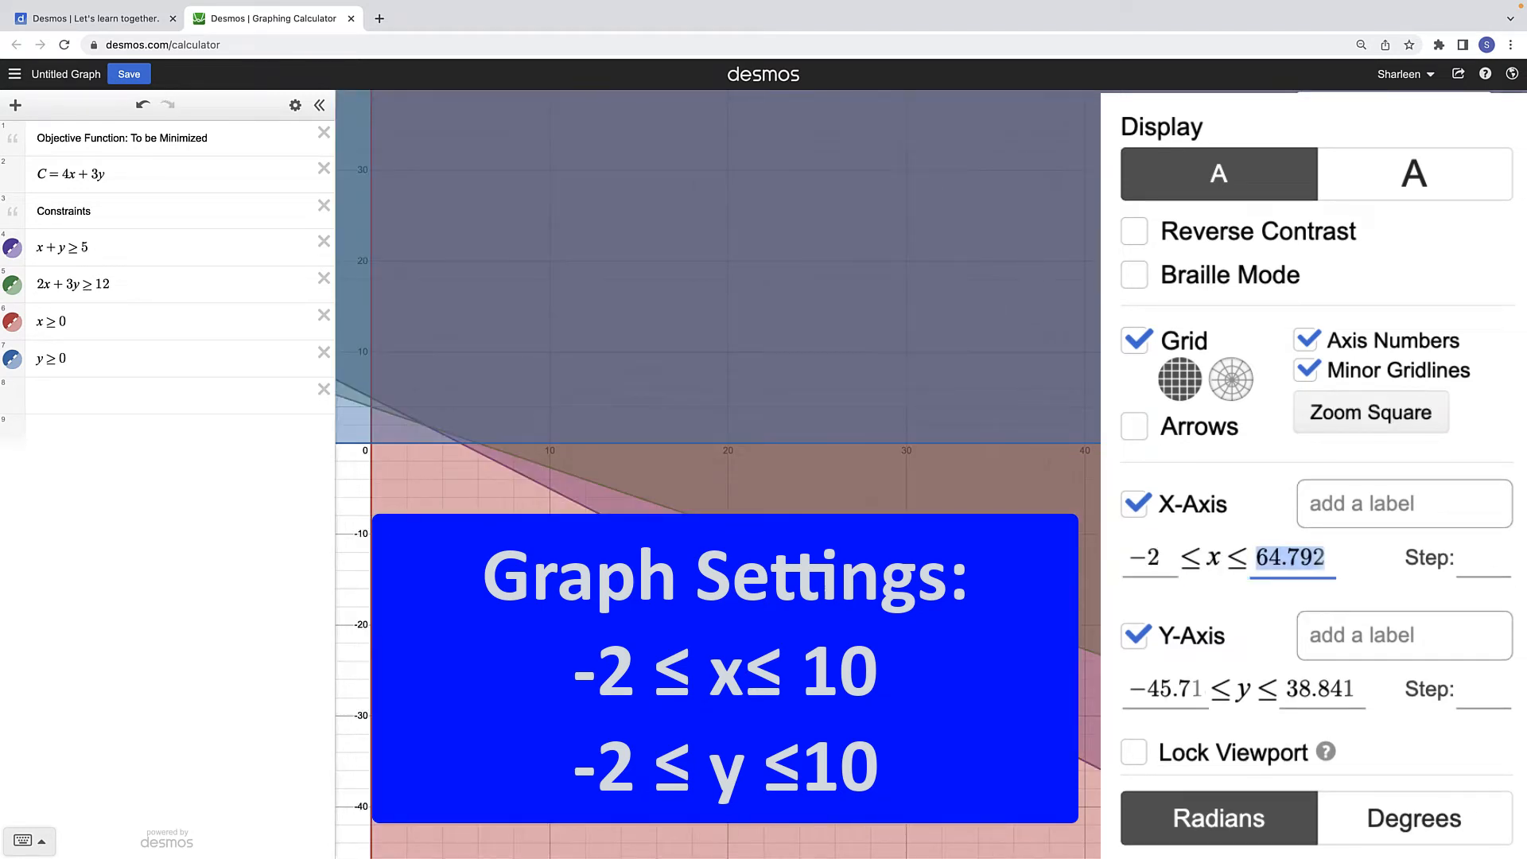
text(10)
Set the graph's y-axis range from -2 to 10 and close the graph settings.
key(Tab)
key(Tab)
key(Tab)
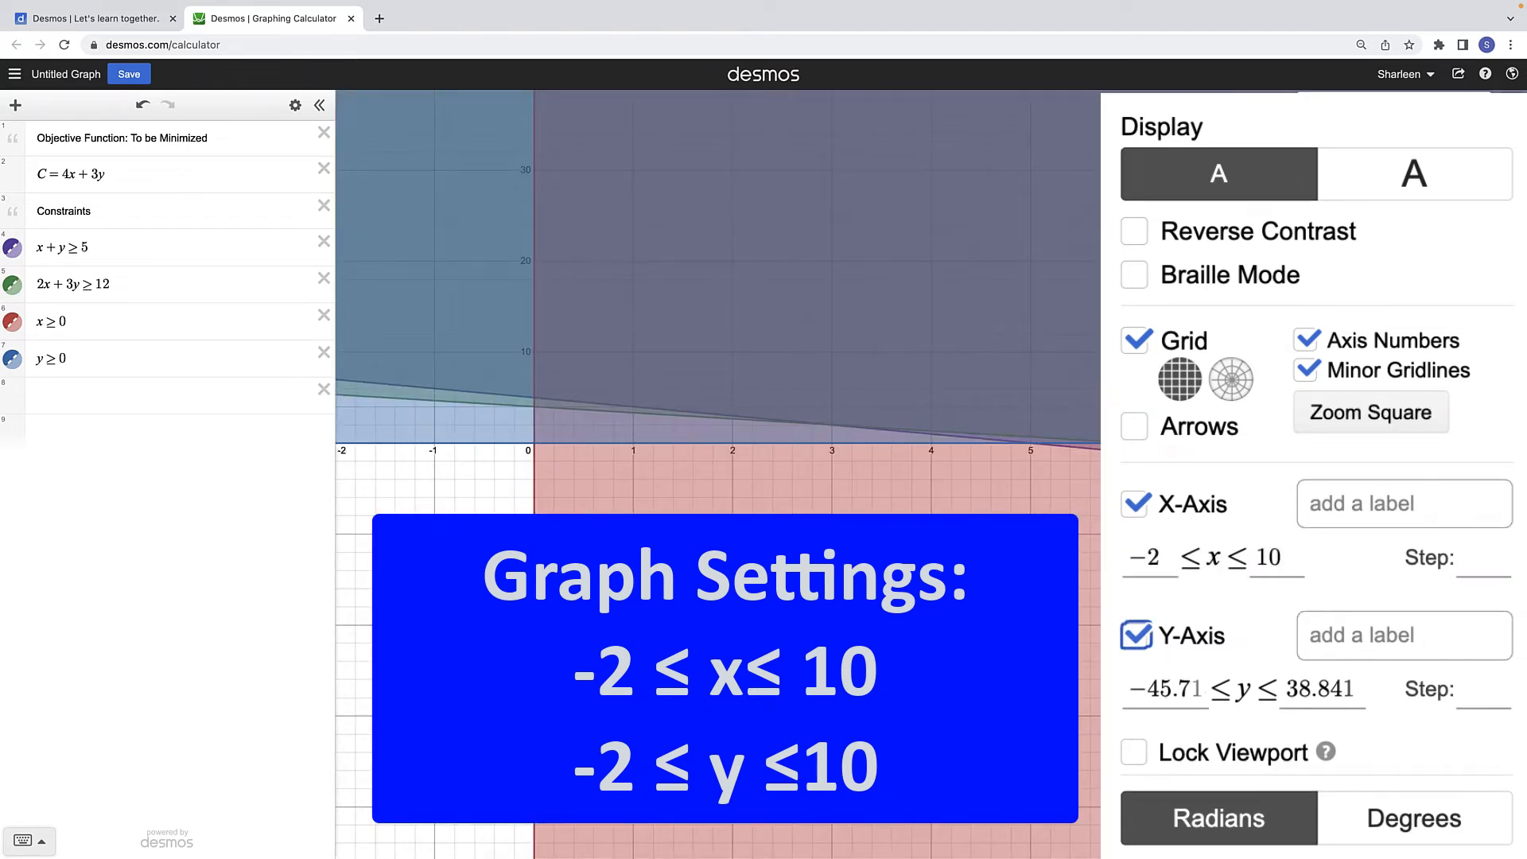
key(Tab)
text(-2)
key(Tab)
text(10)
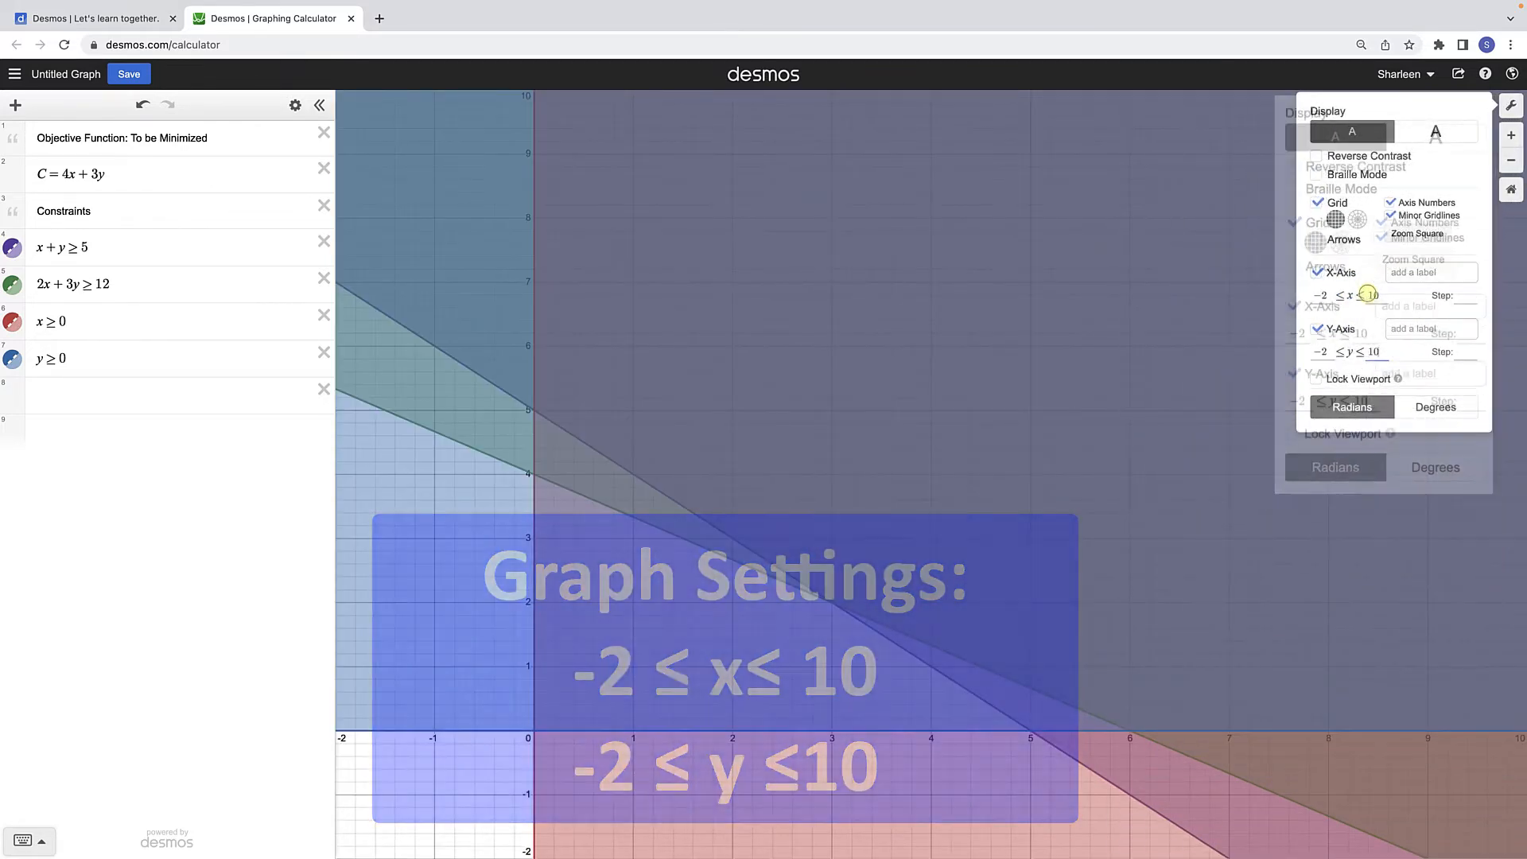
click(535, 81)
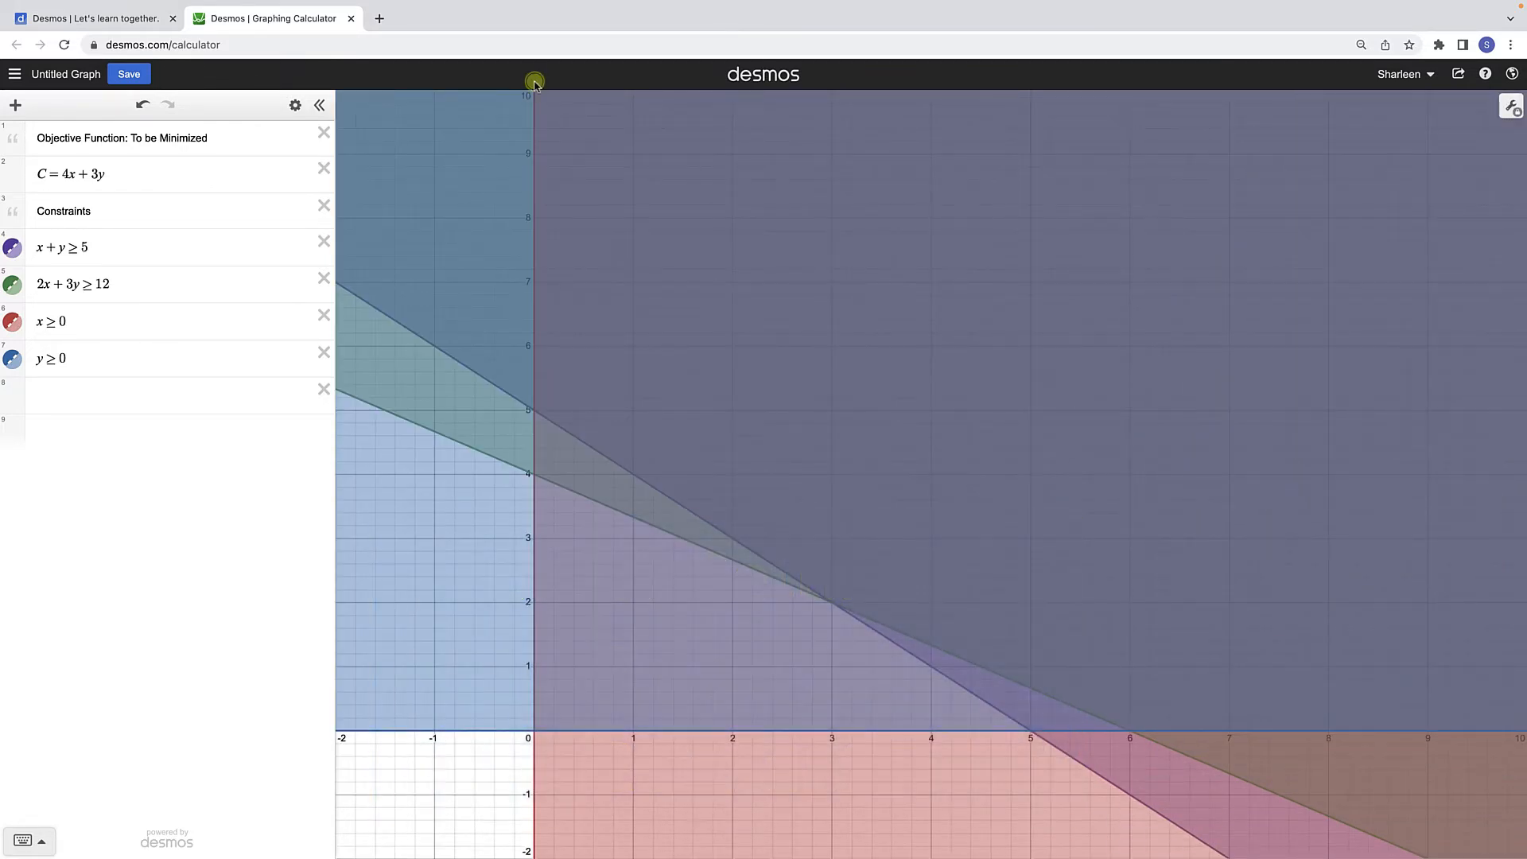
Read the coordinates of the feasible region's three corner points where the boundary lines and axes intersect.
click(535, 412)
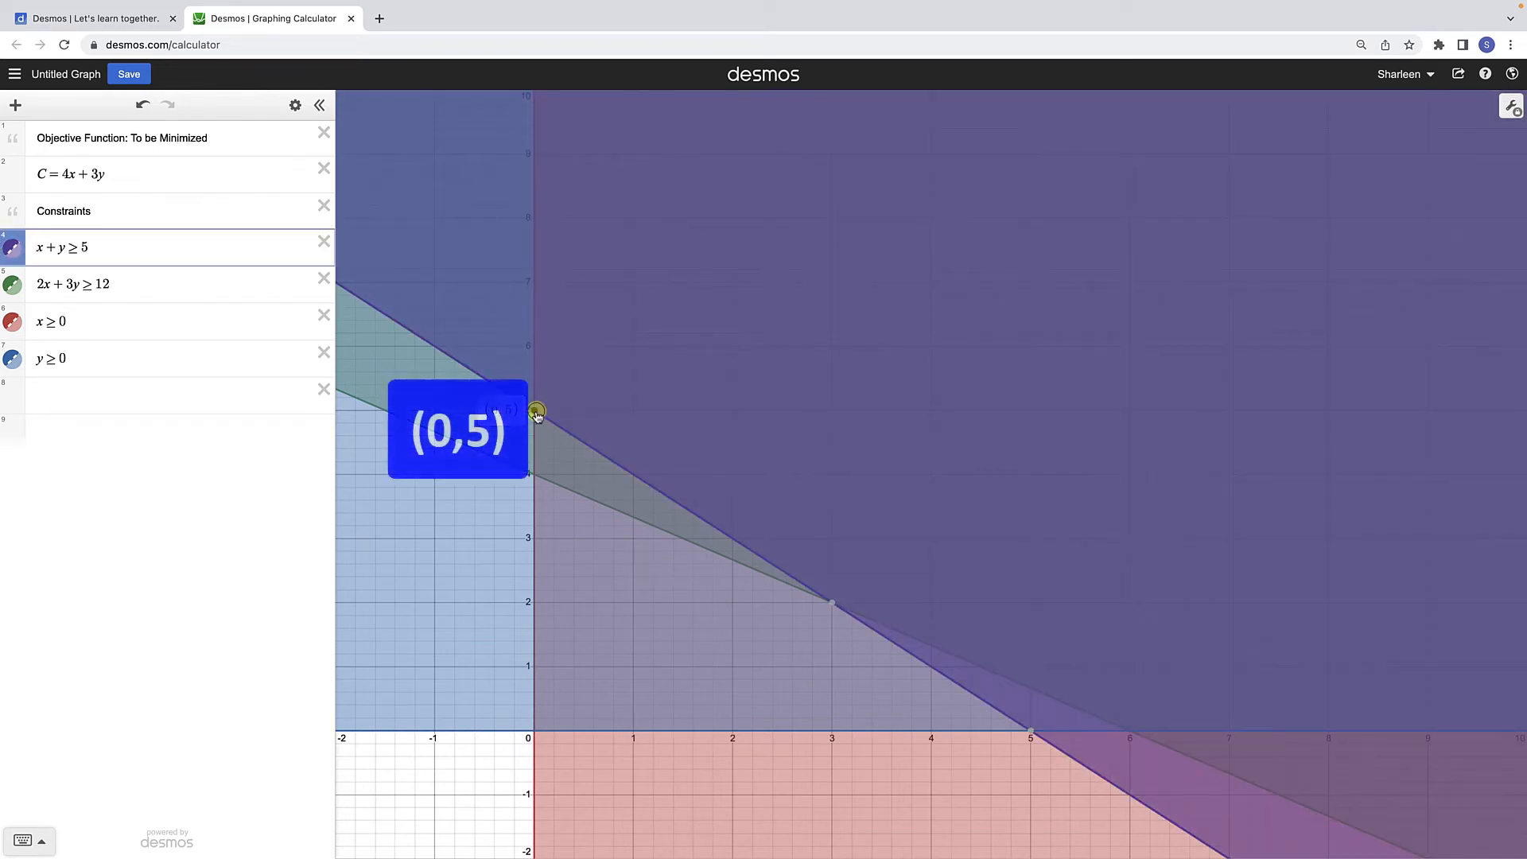
mouse_move(835, 604)
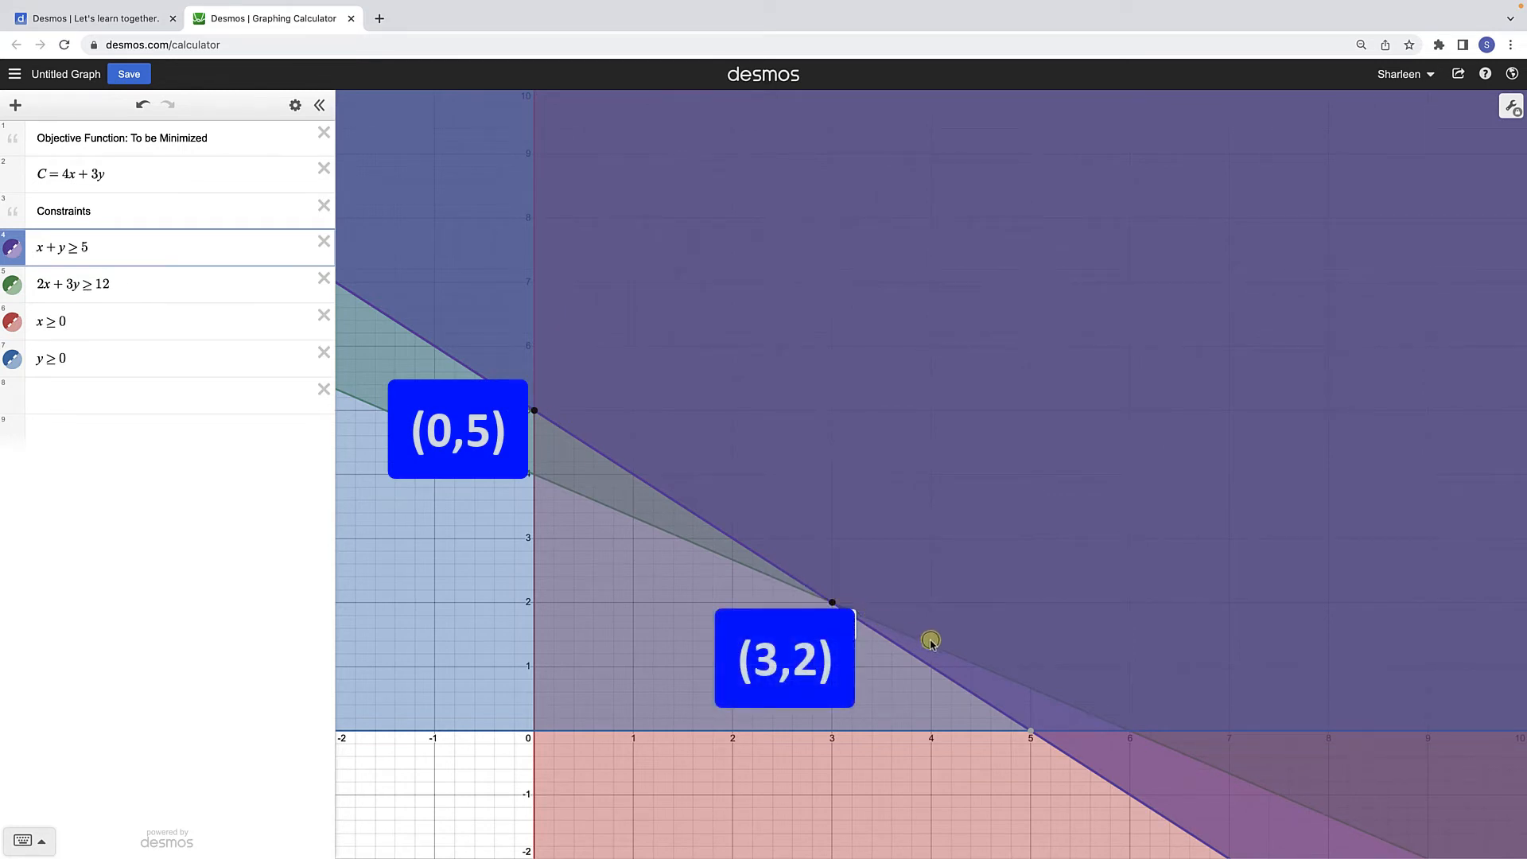
click(1130, 731)
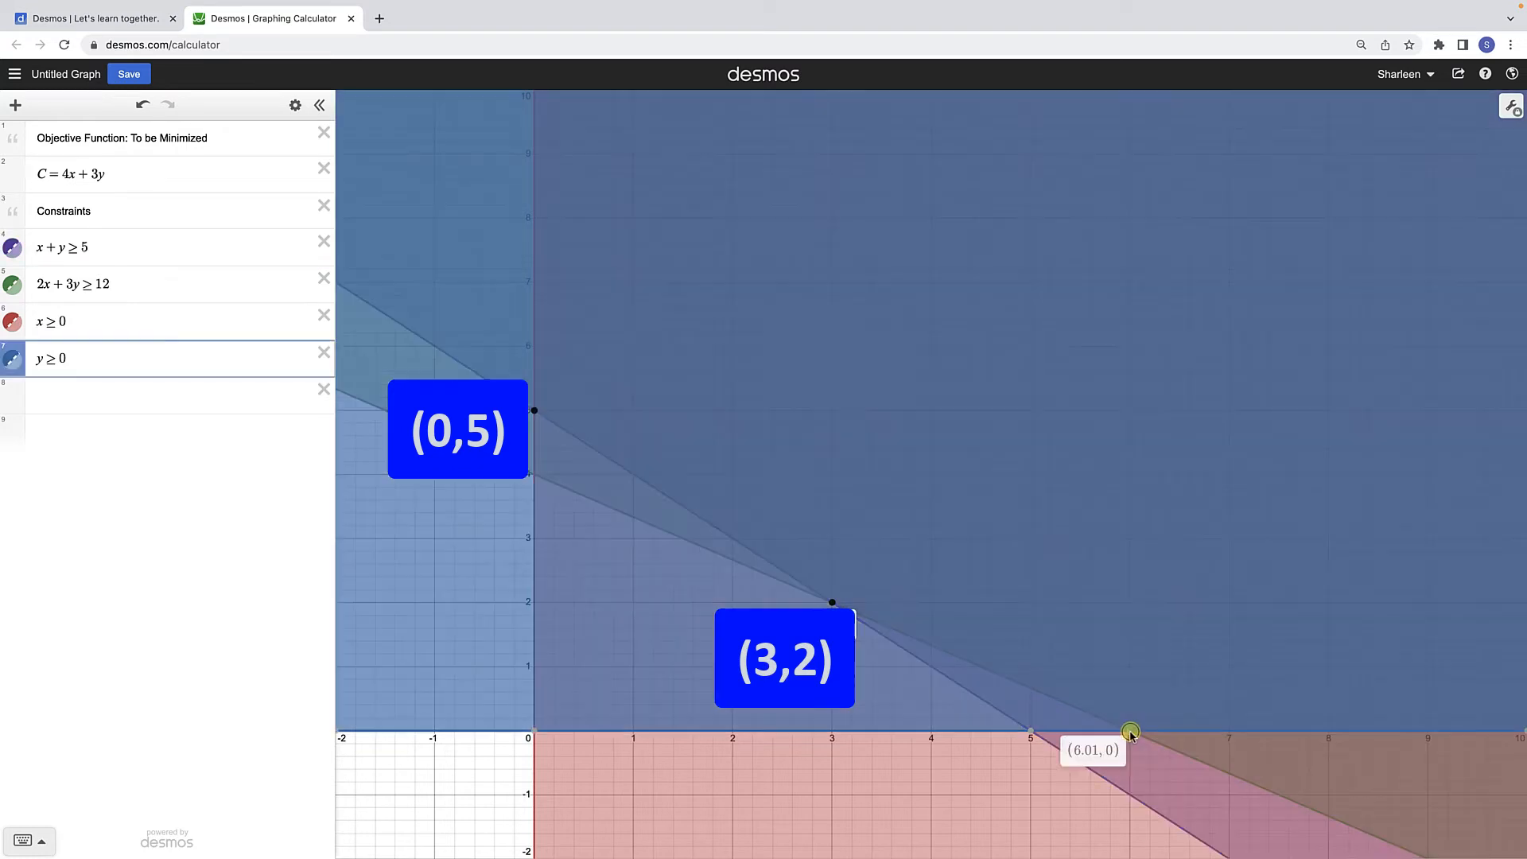
click(1130, 732)
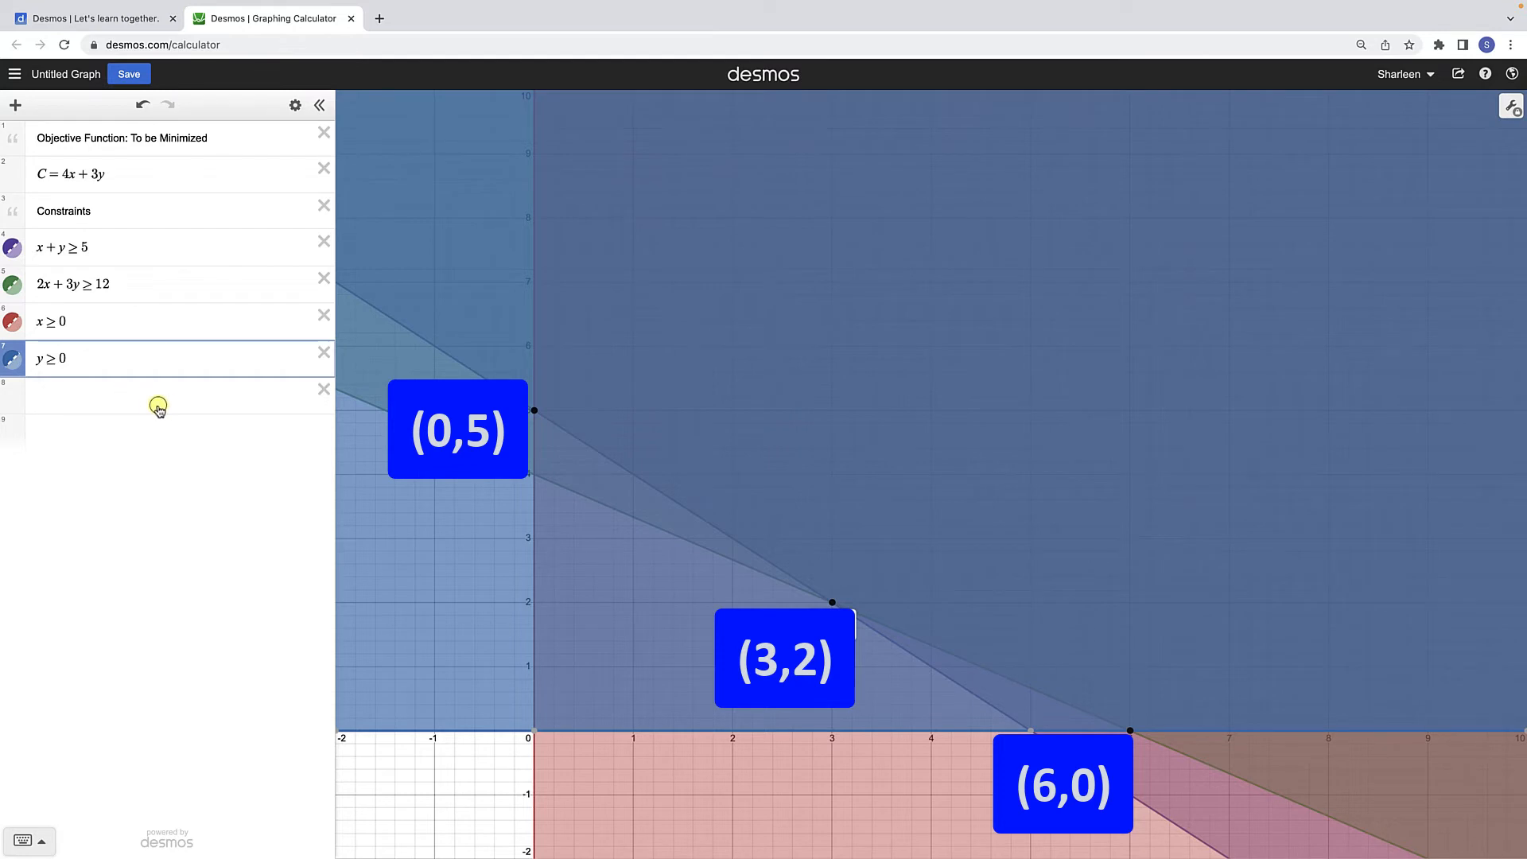
Add a note reading "Corners" below the constraints.
click(106, 401)
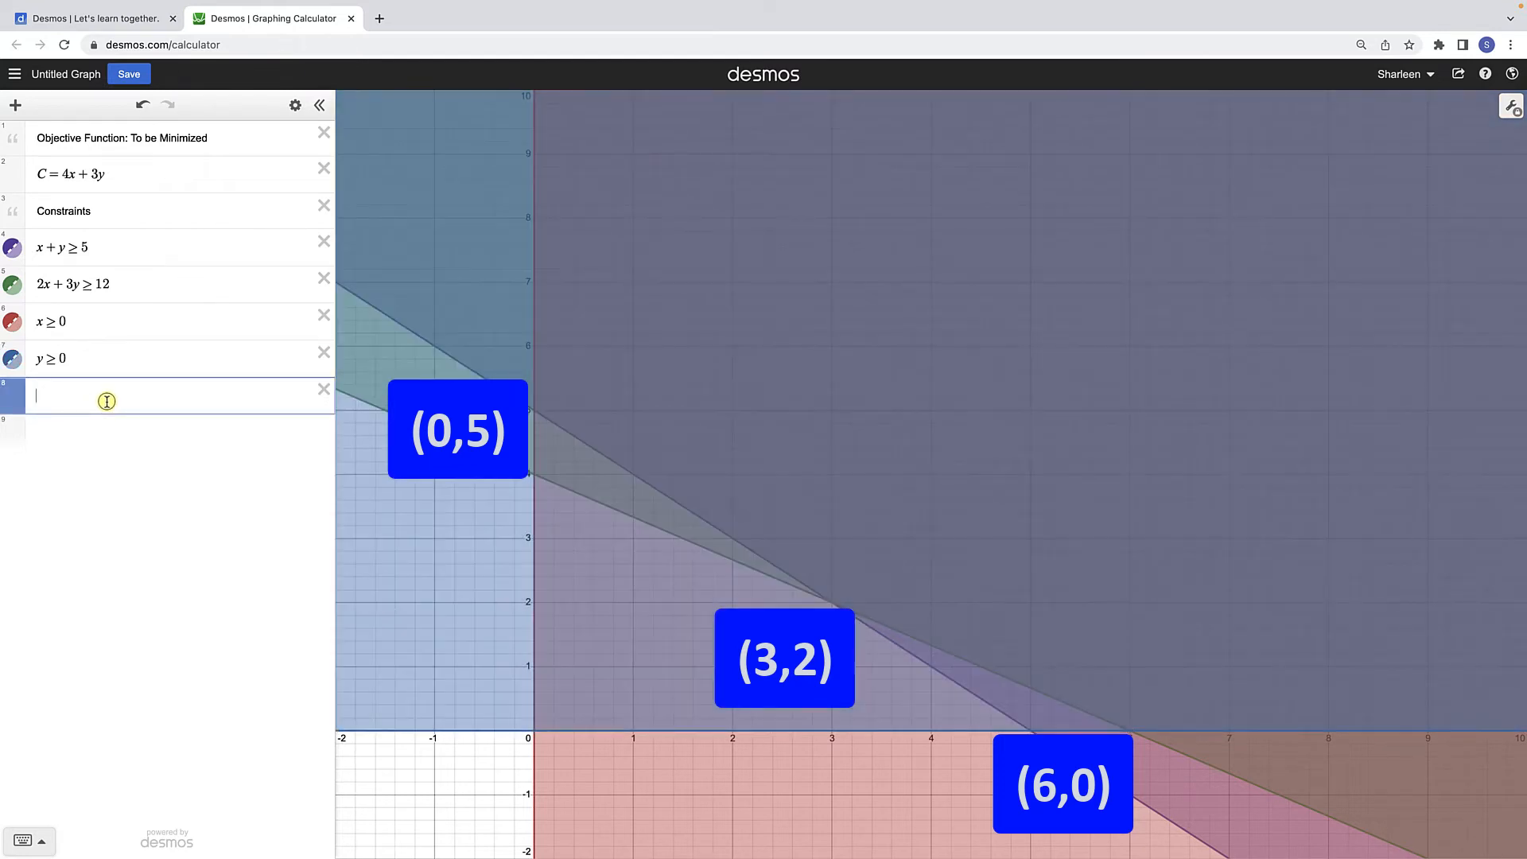
text("Corners)
key(Return)
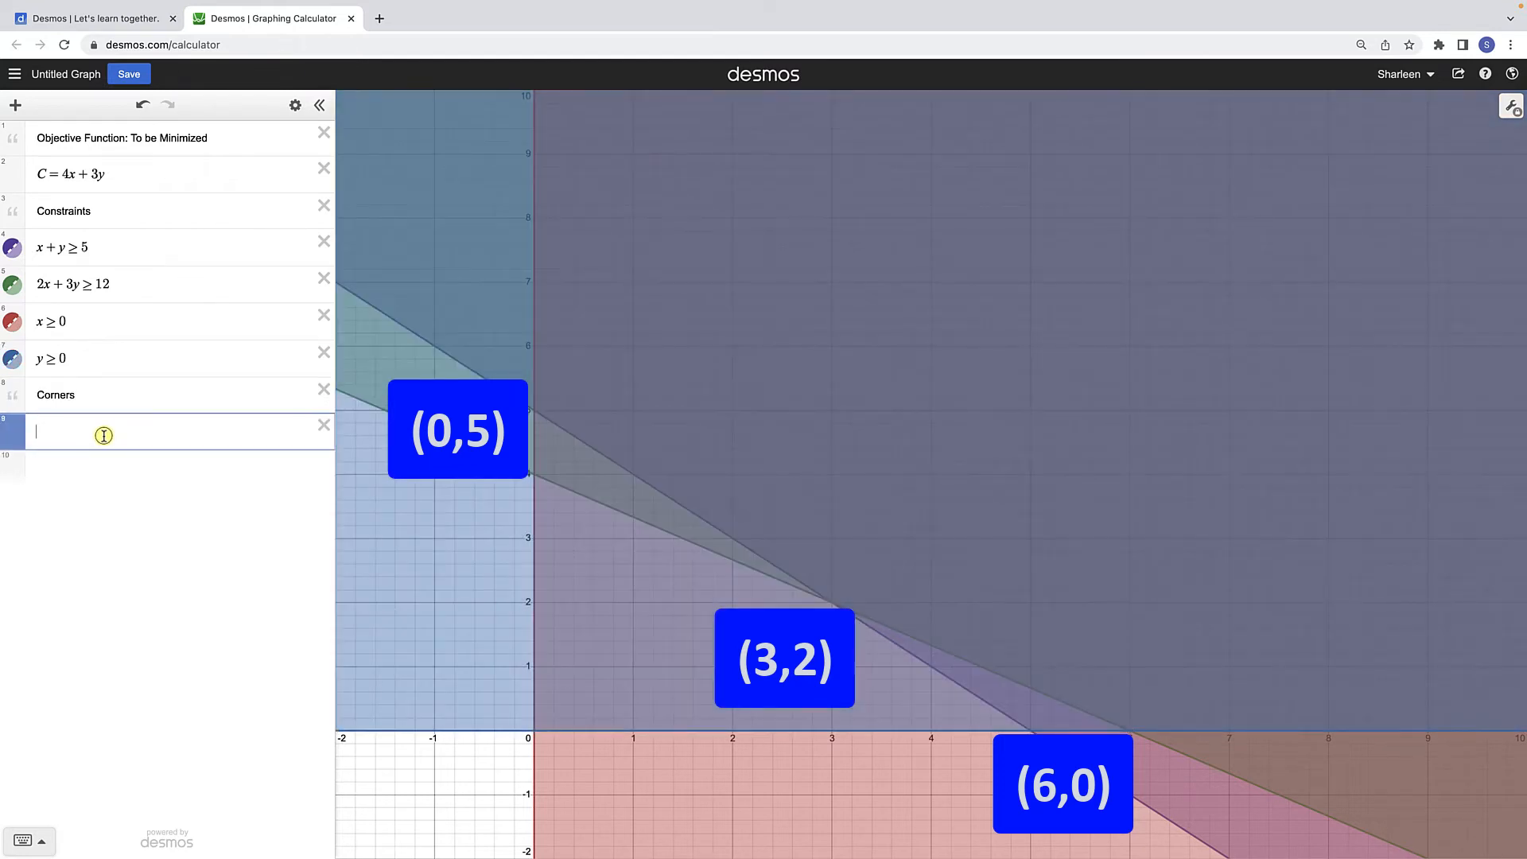
Insert a table under the Corners note and fill it with the points (0, 5), (3, 2) and (6, 0).
click(17, 106)
click(57, 200)
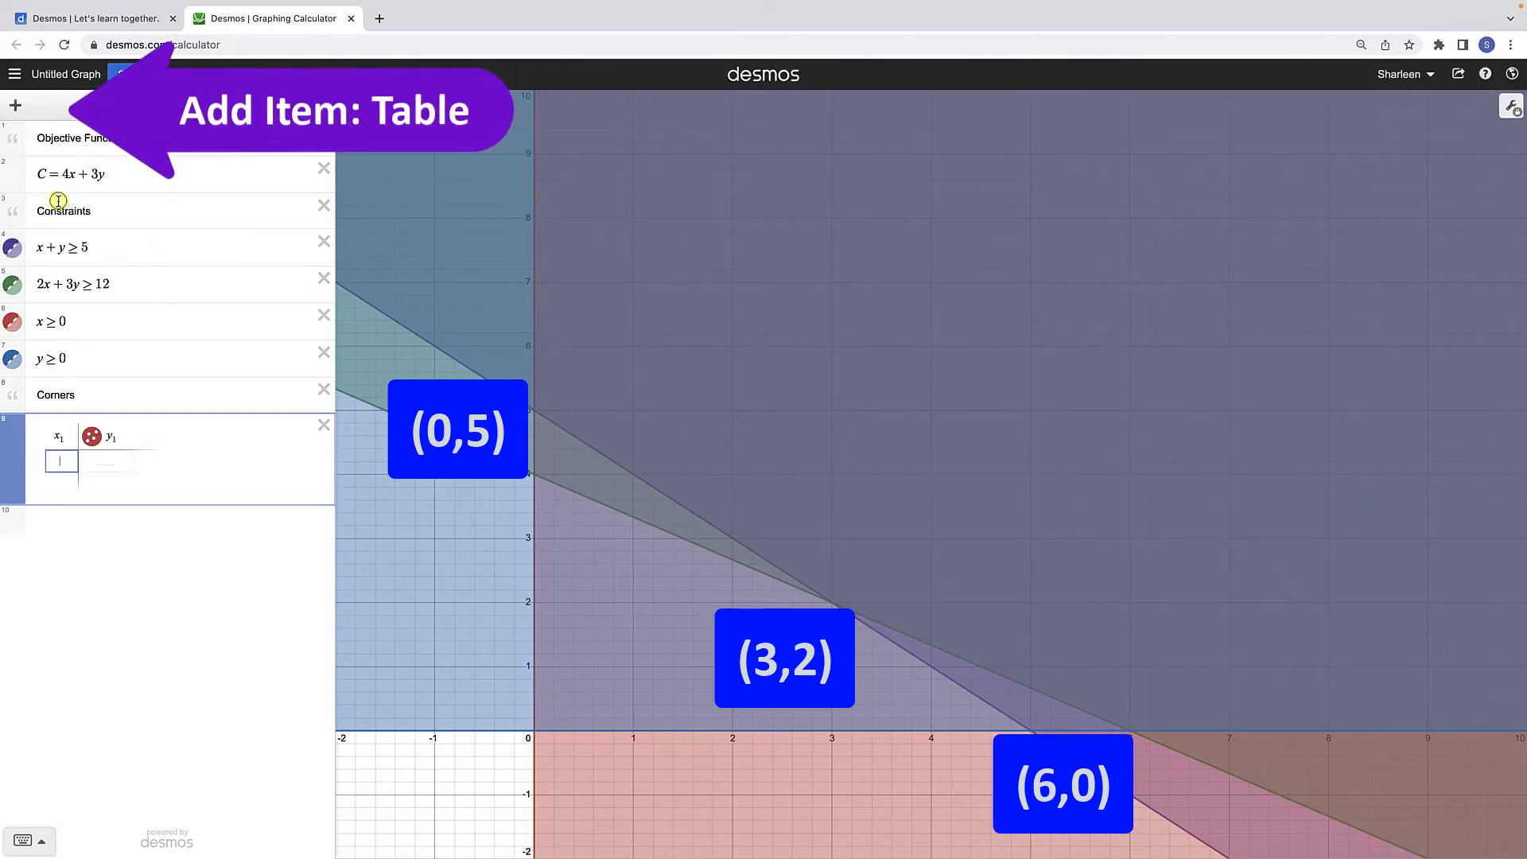
text(0)
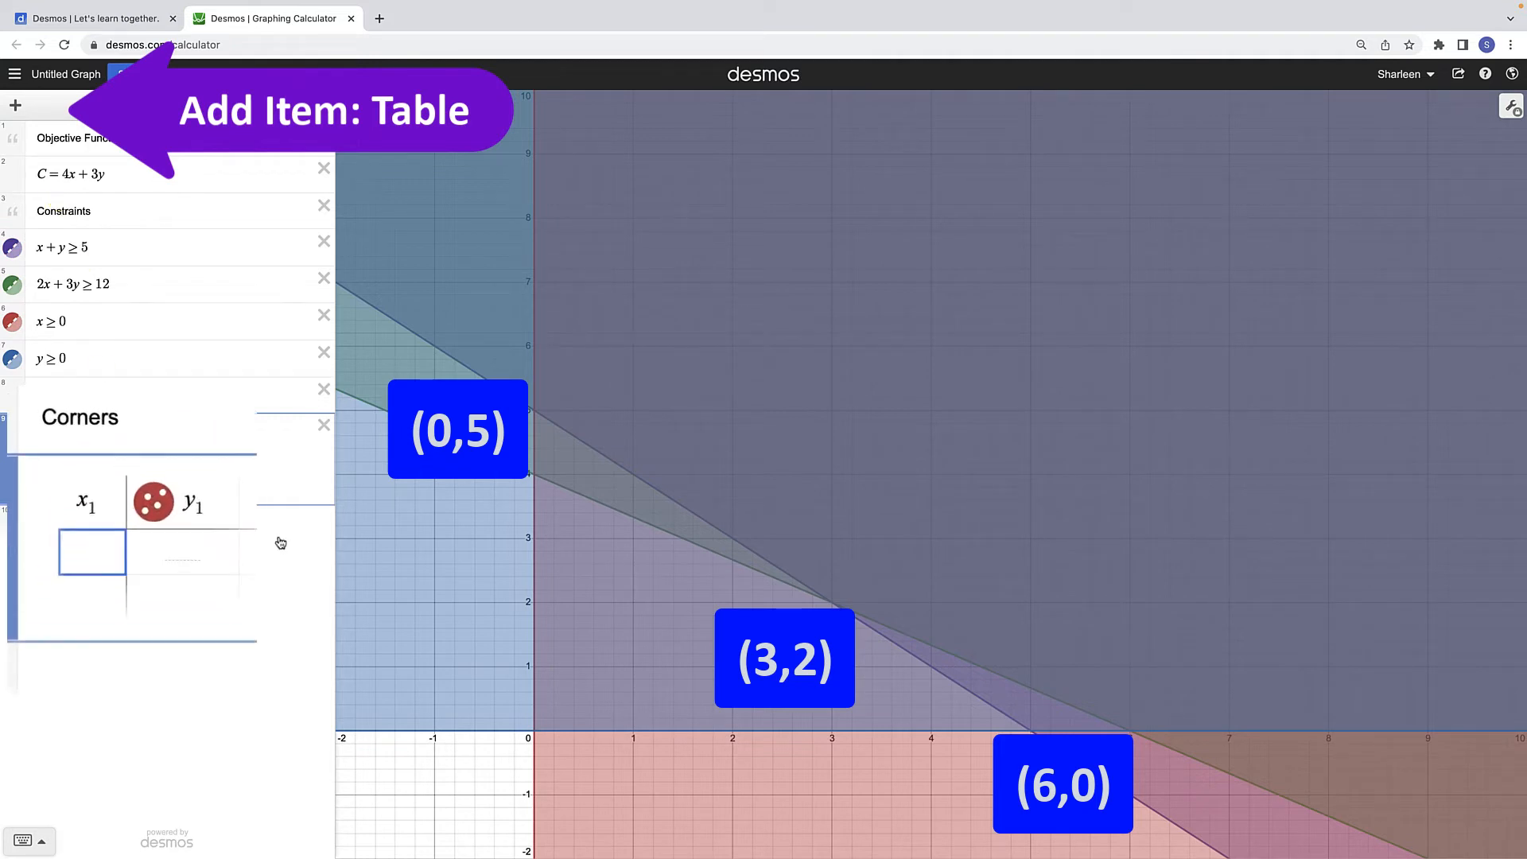
key(Tab)
text(5)
key(Tab)
text(3)
key(Tab)
text(2)
key(Tab)
text(6)
key(Tab)
text(0)
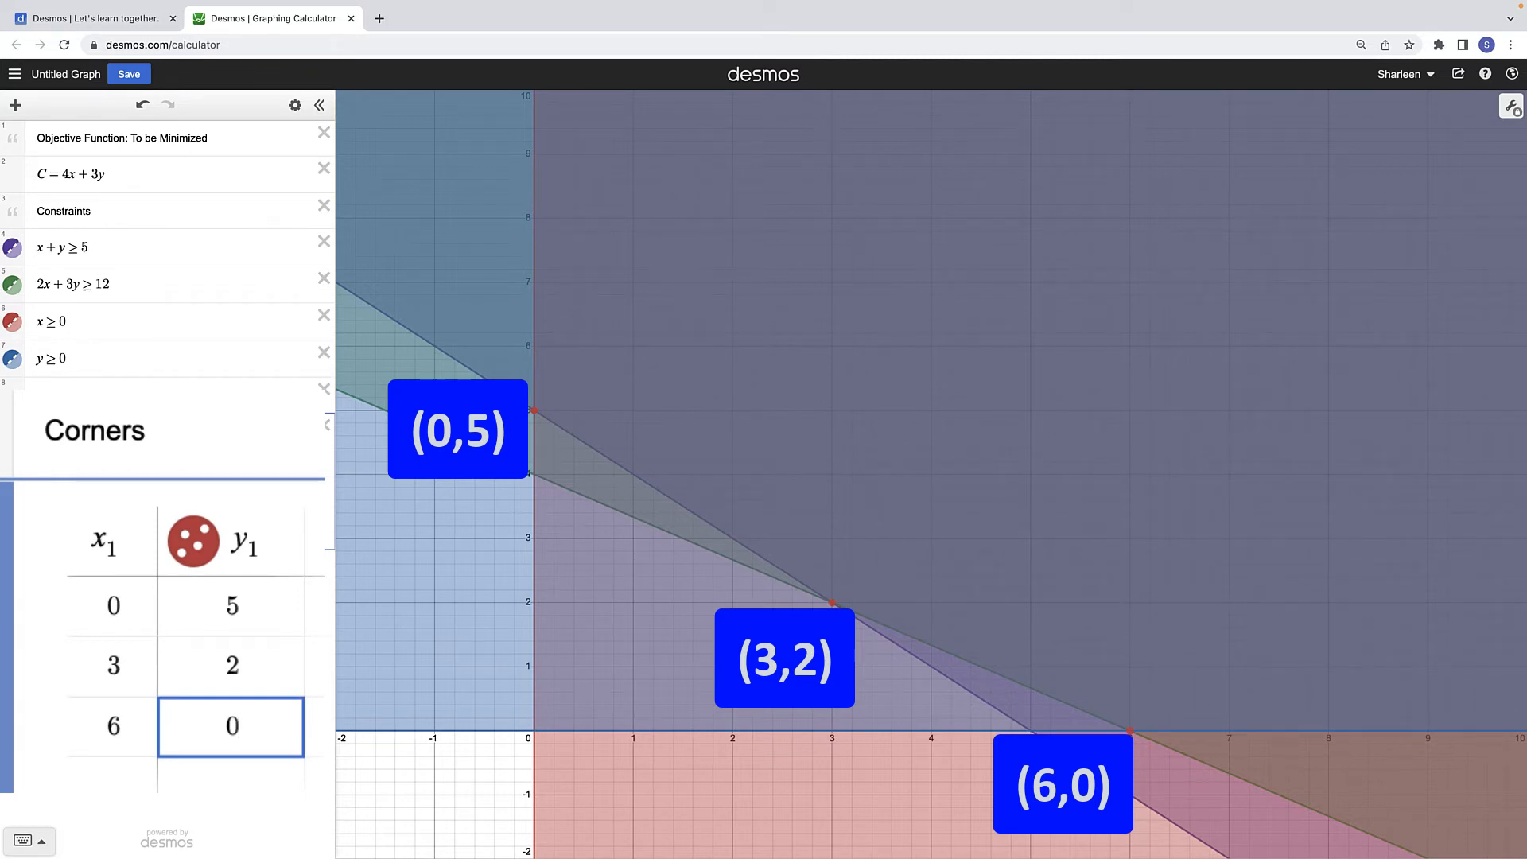
Duplicate the corner points table in the expression list.
click(167, 569)
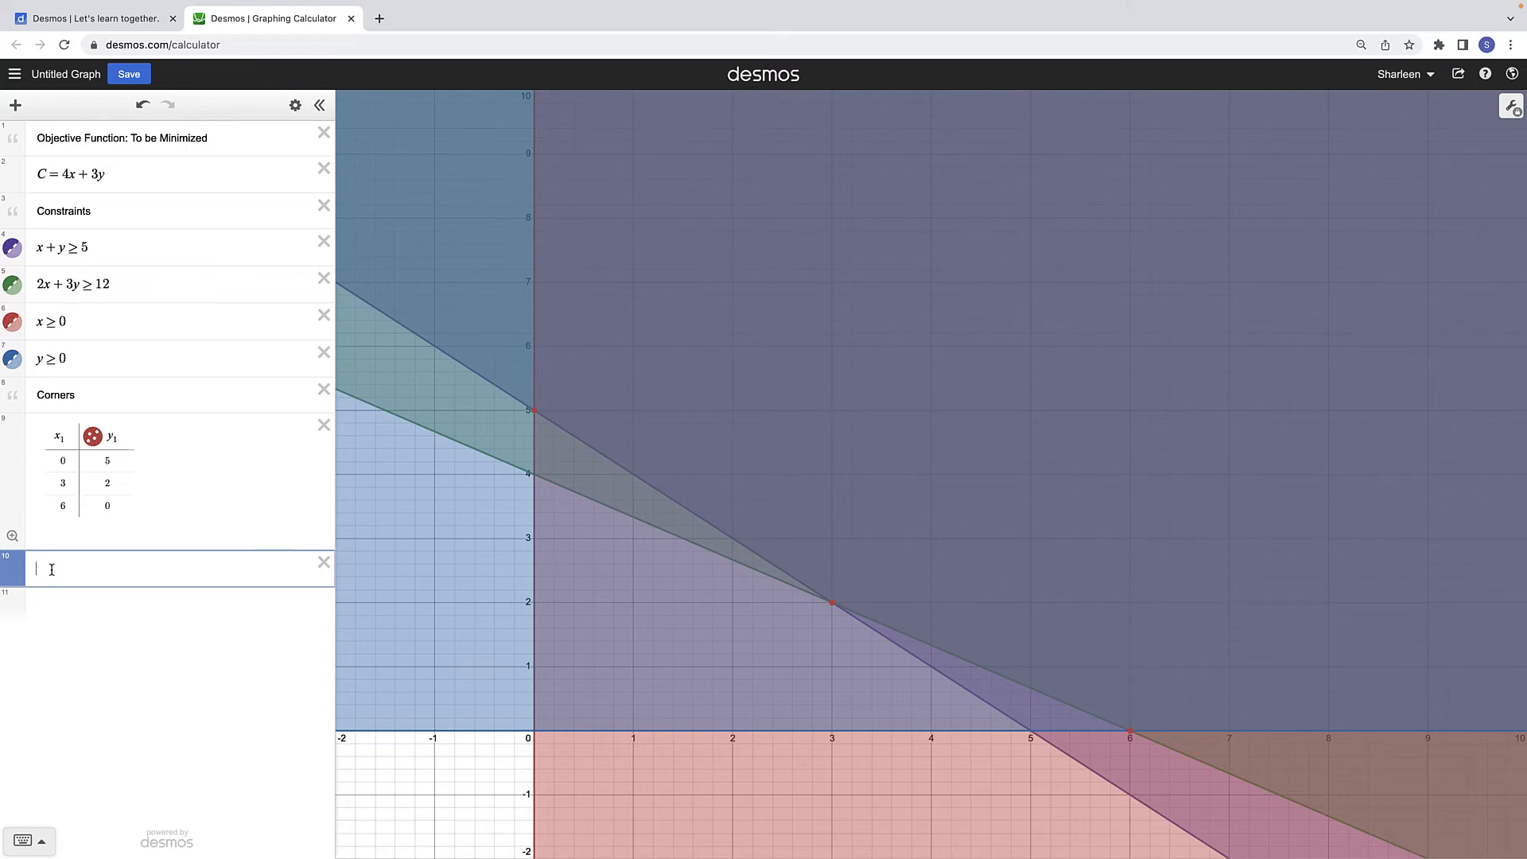
click(295, 107)
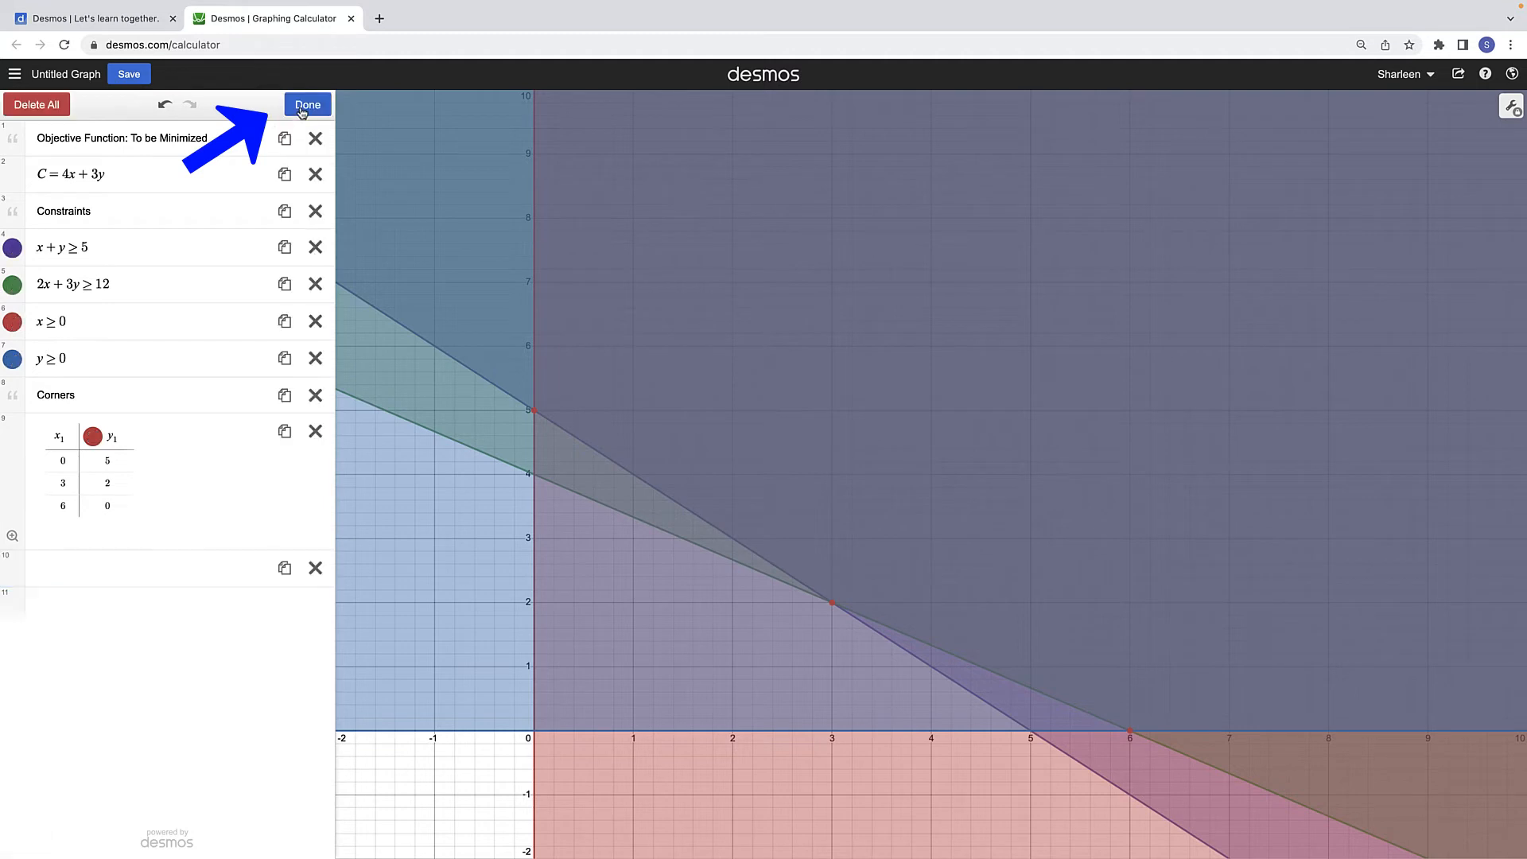
click(283, 433)
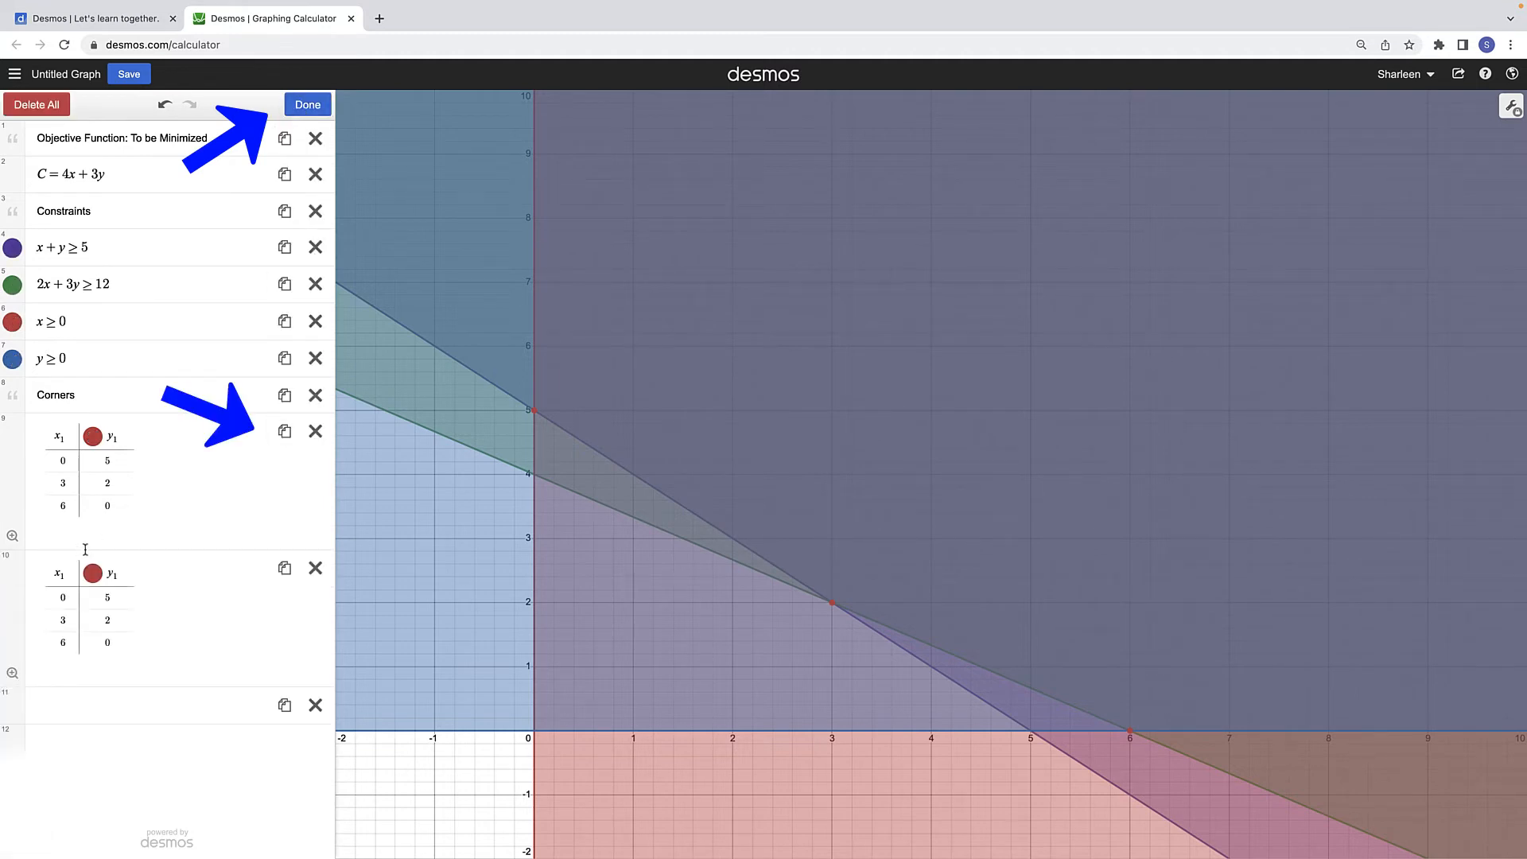
click(65, 578)
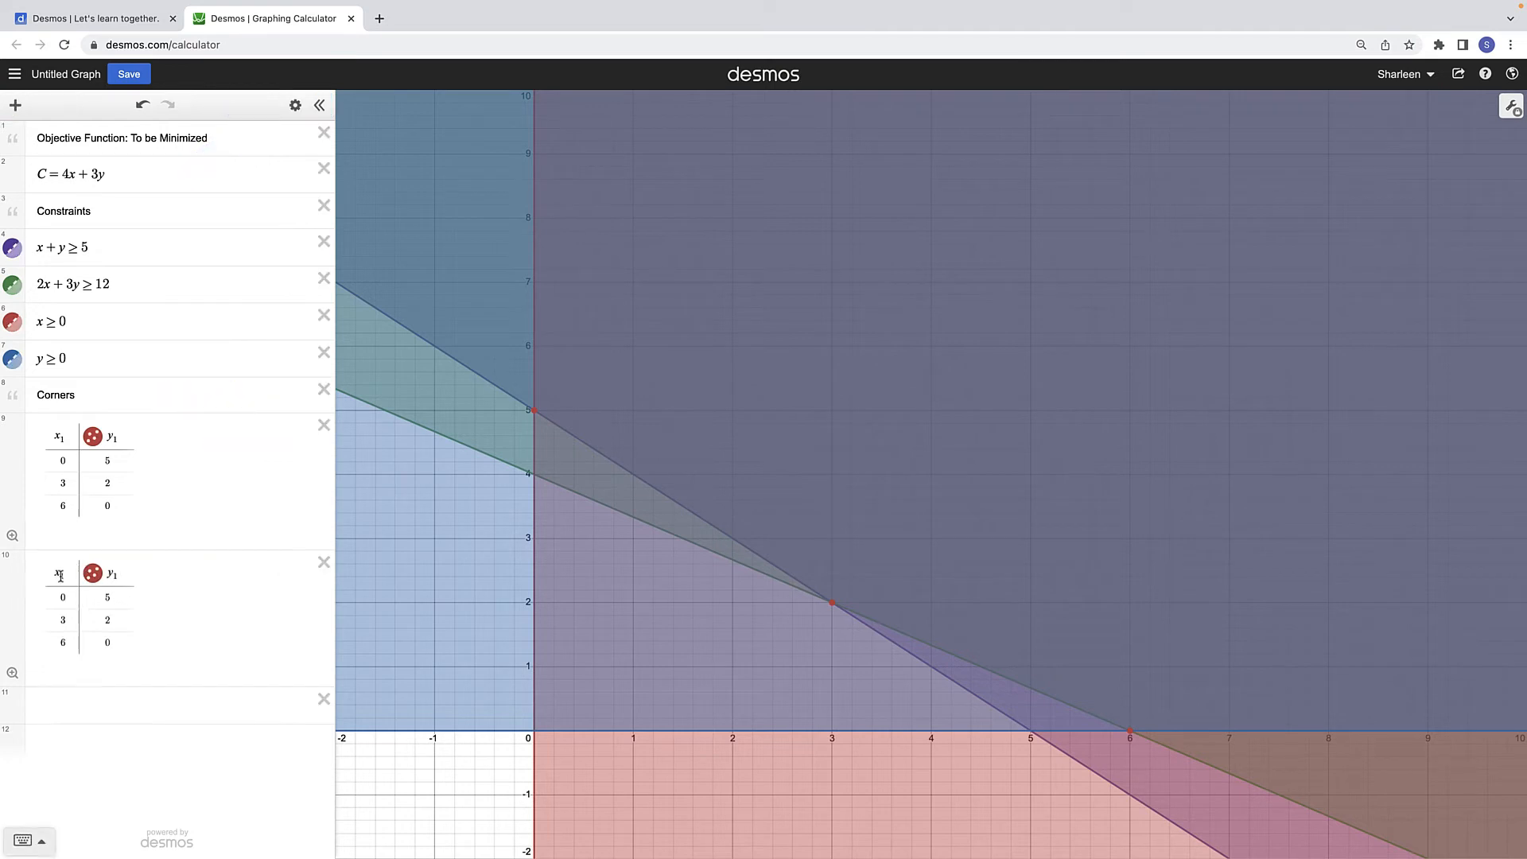
Rename the duplicated table's column headings to x_2 and y_2.
click(66, 575)
key(BackSpace)
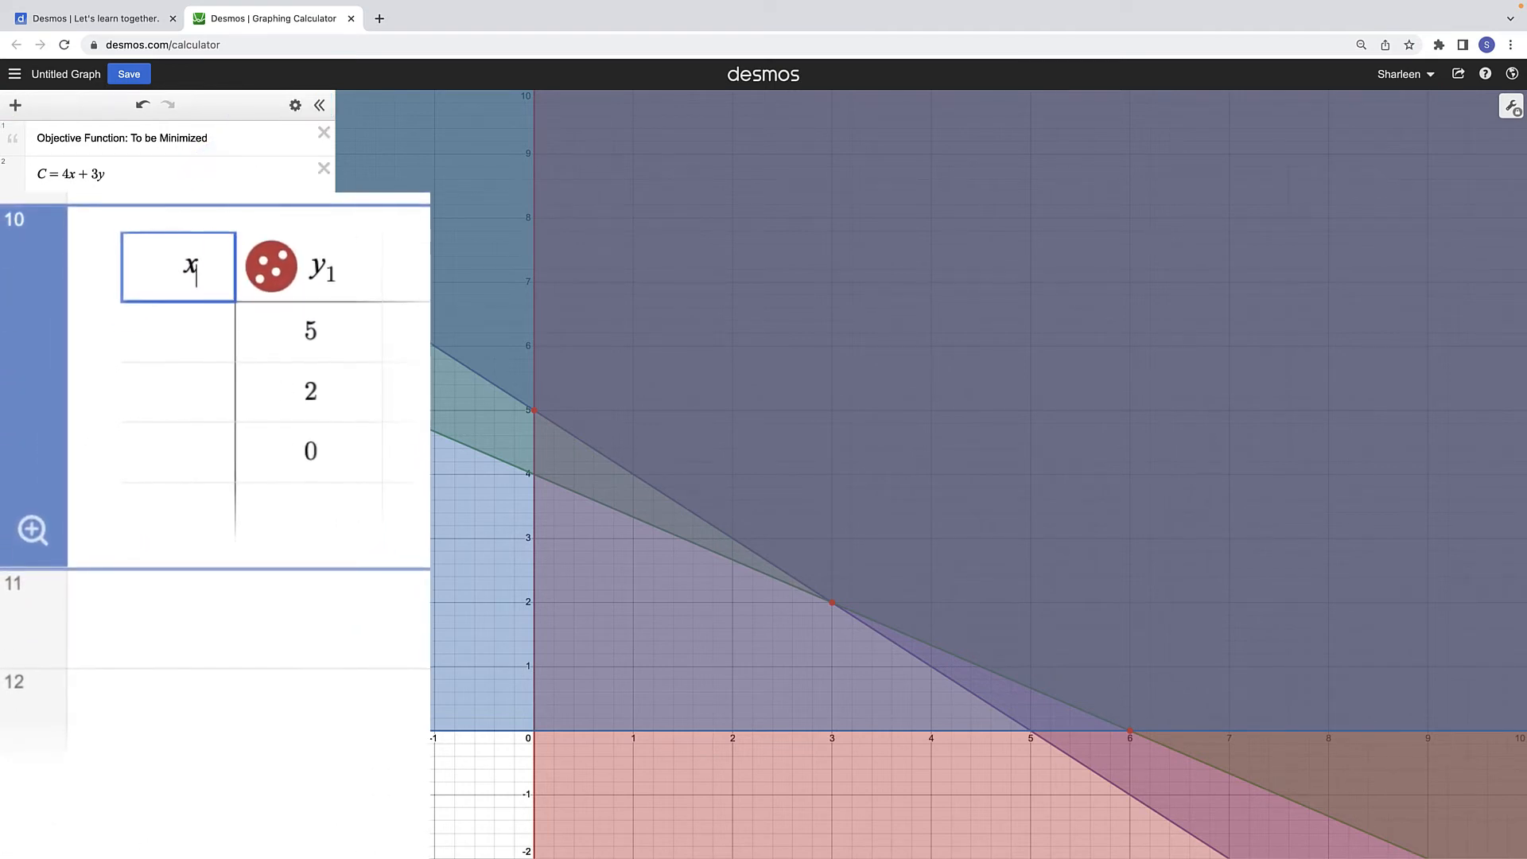
text(2)
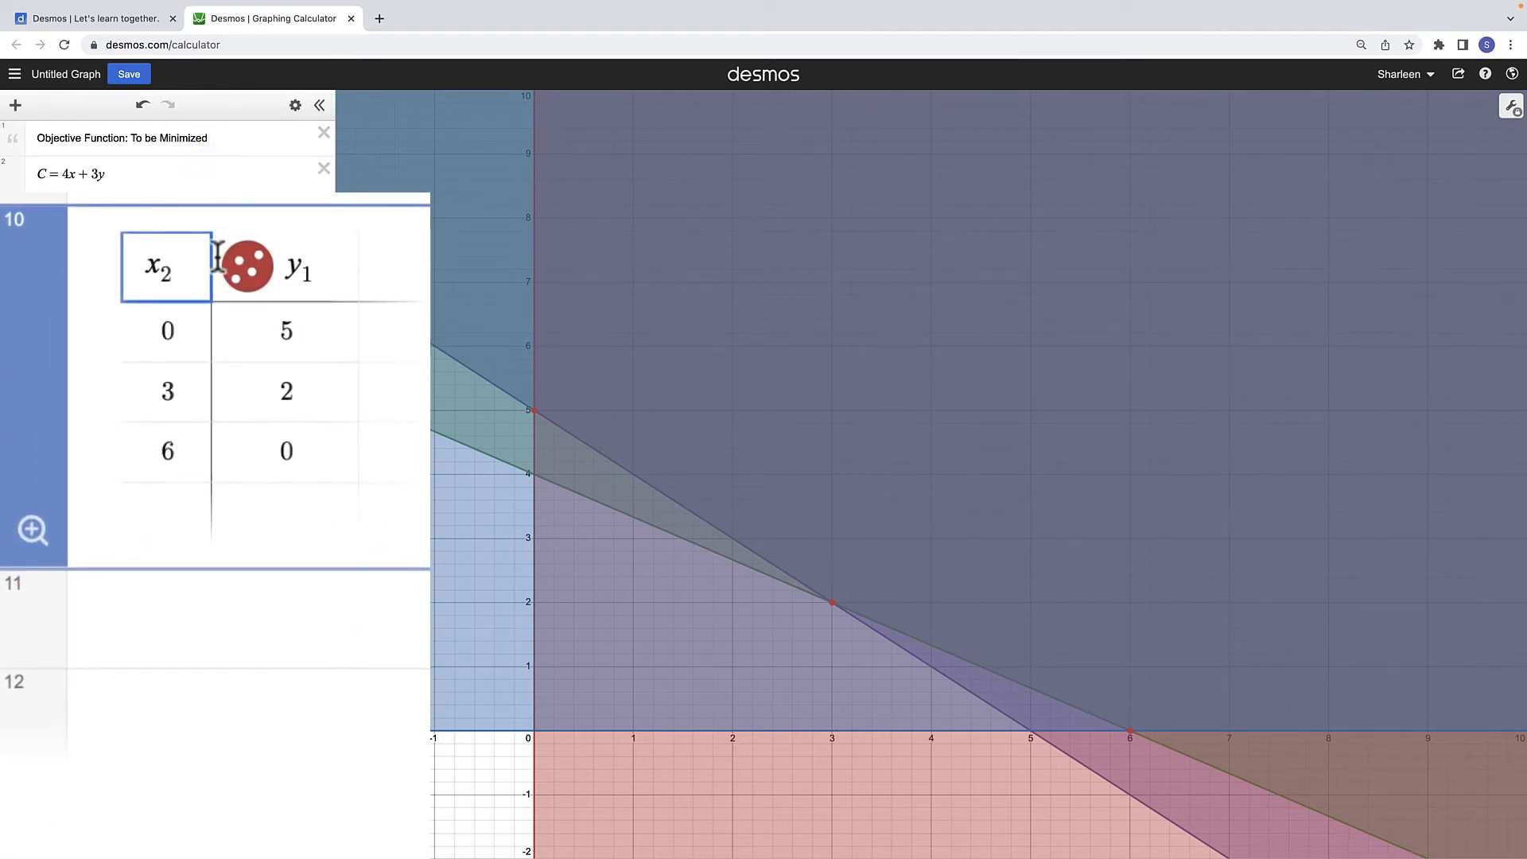
click(334, 272)
key(BackSpace)
text(2)
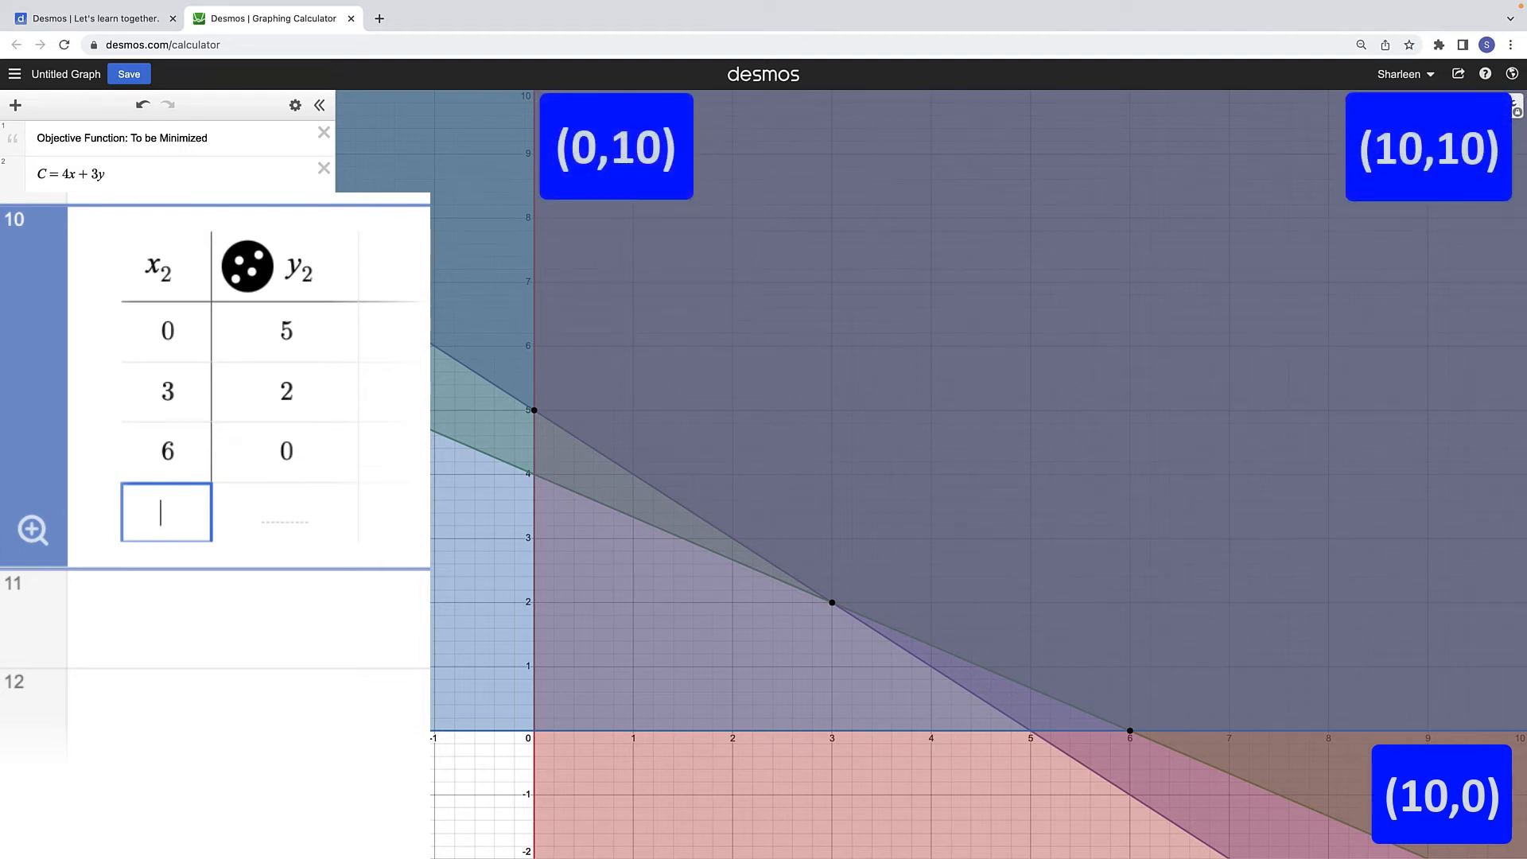
Add the points (10, 0), (10, 10) and (0, 10) to the x_2, y_2 table.
text(10)
key(Tab)
text(0)
key(Return)
text(10)
key(Tab)
text(10)
key(Return)
text(010)
key(BackSpace)
key(BackSpace)
key(Tab)
text(10)
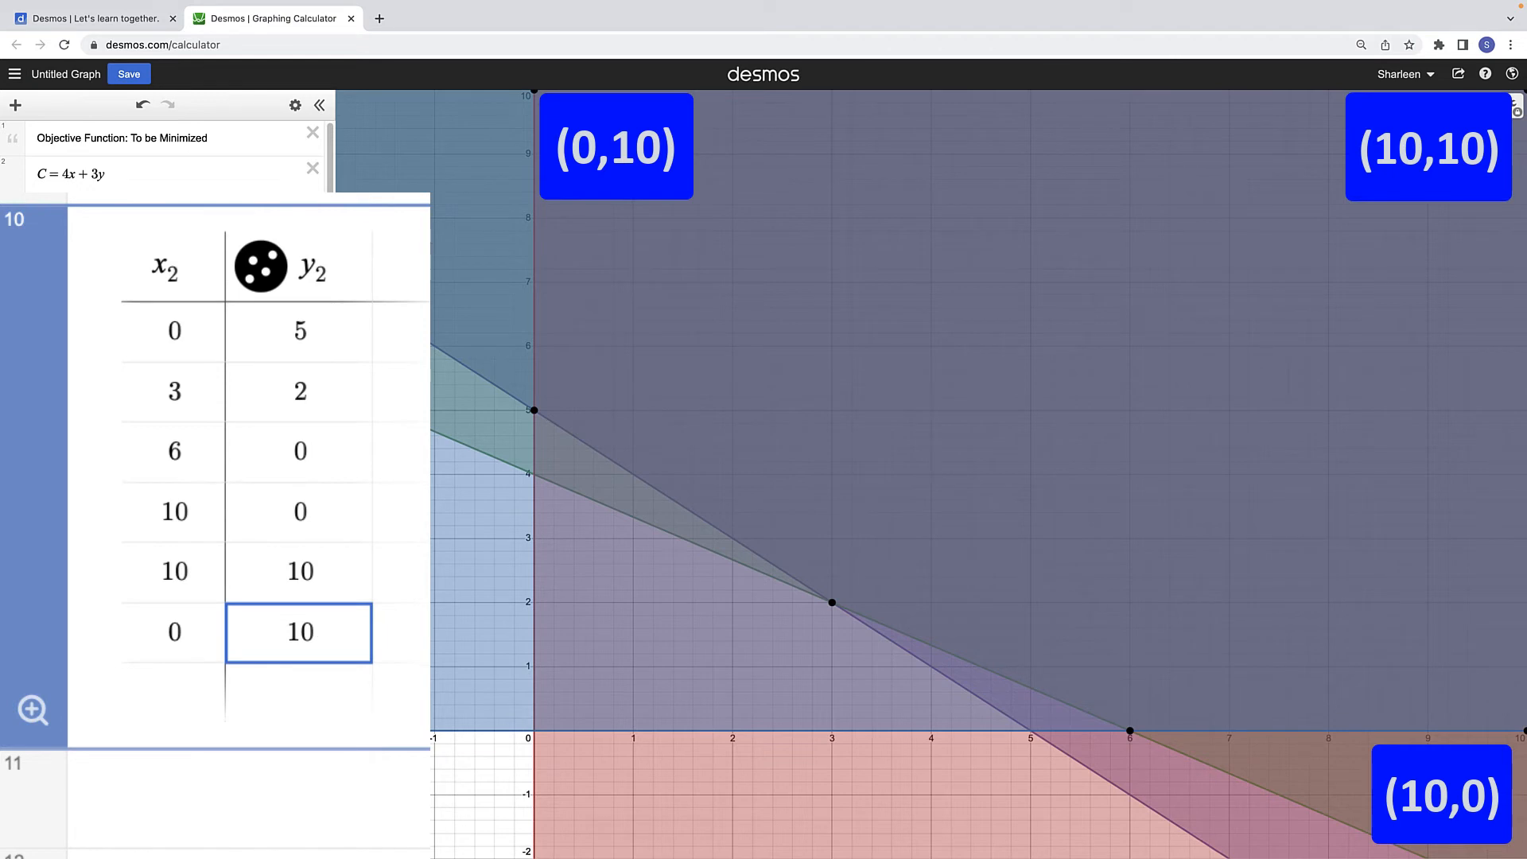
Shade the feasible region by adding the expression polygon(x_2, y_2) below the second table.
click(228, 801)
text(polygom)
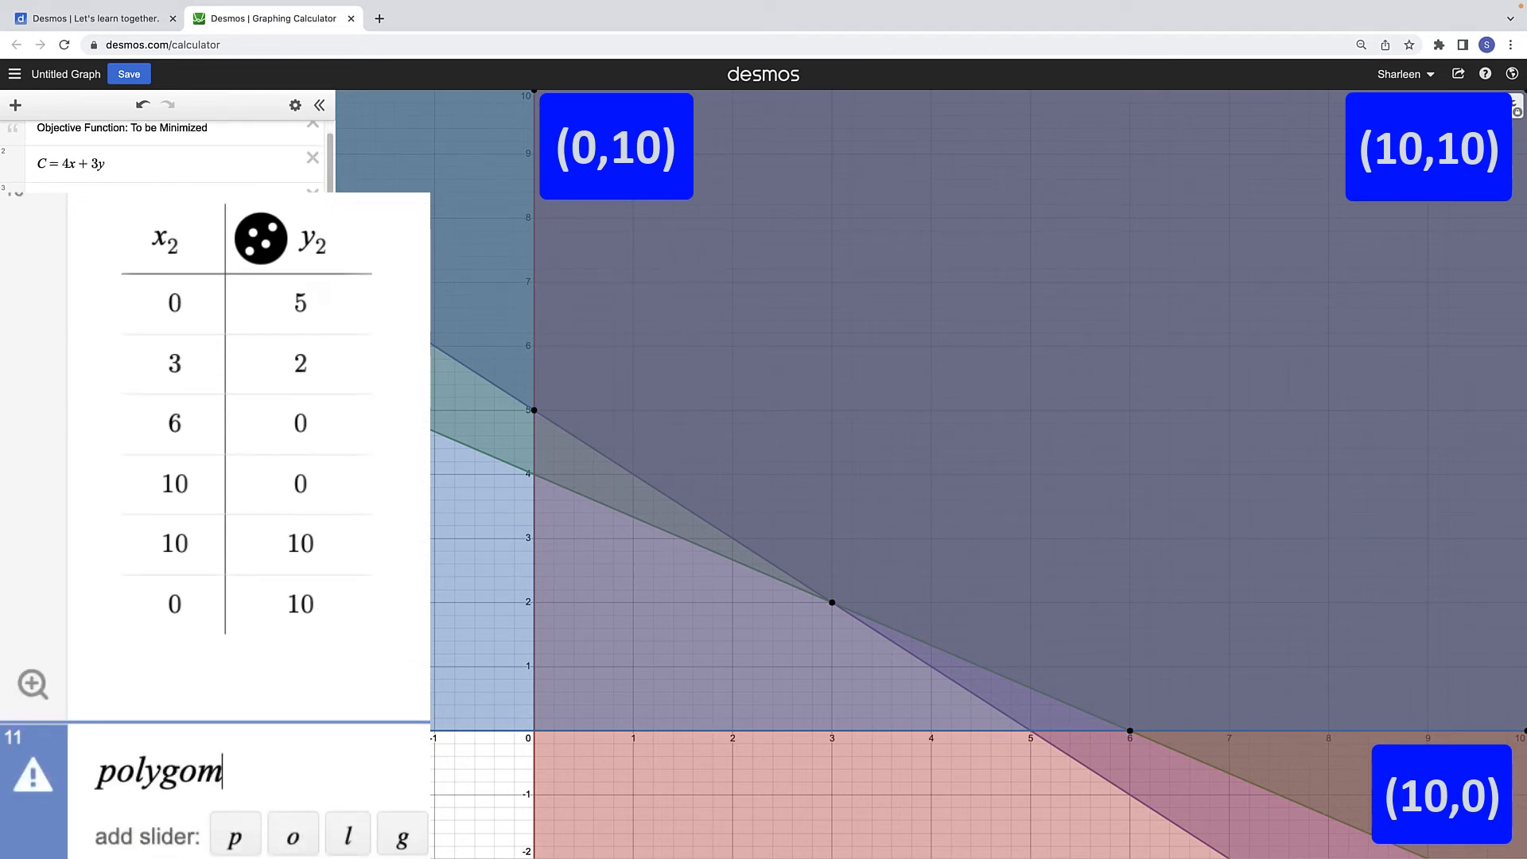
key(BackSpace)
text(n(x_2)
key(BackSpace)
text(x2,y2))
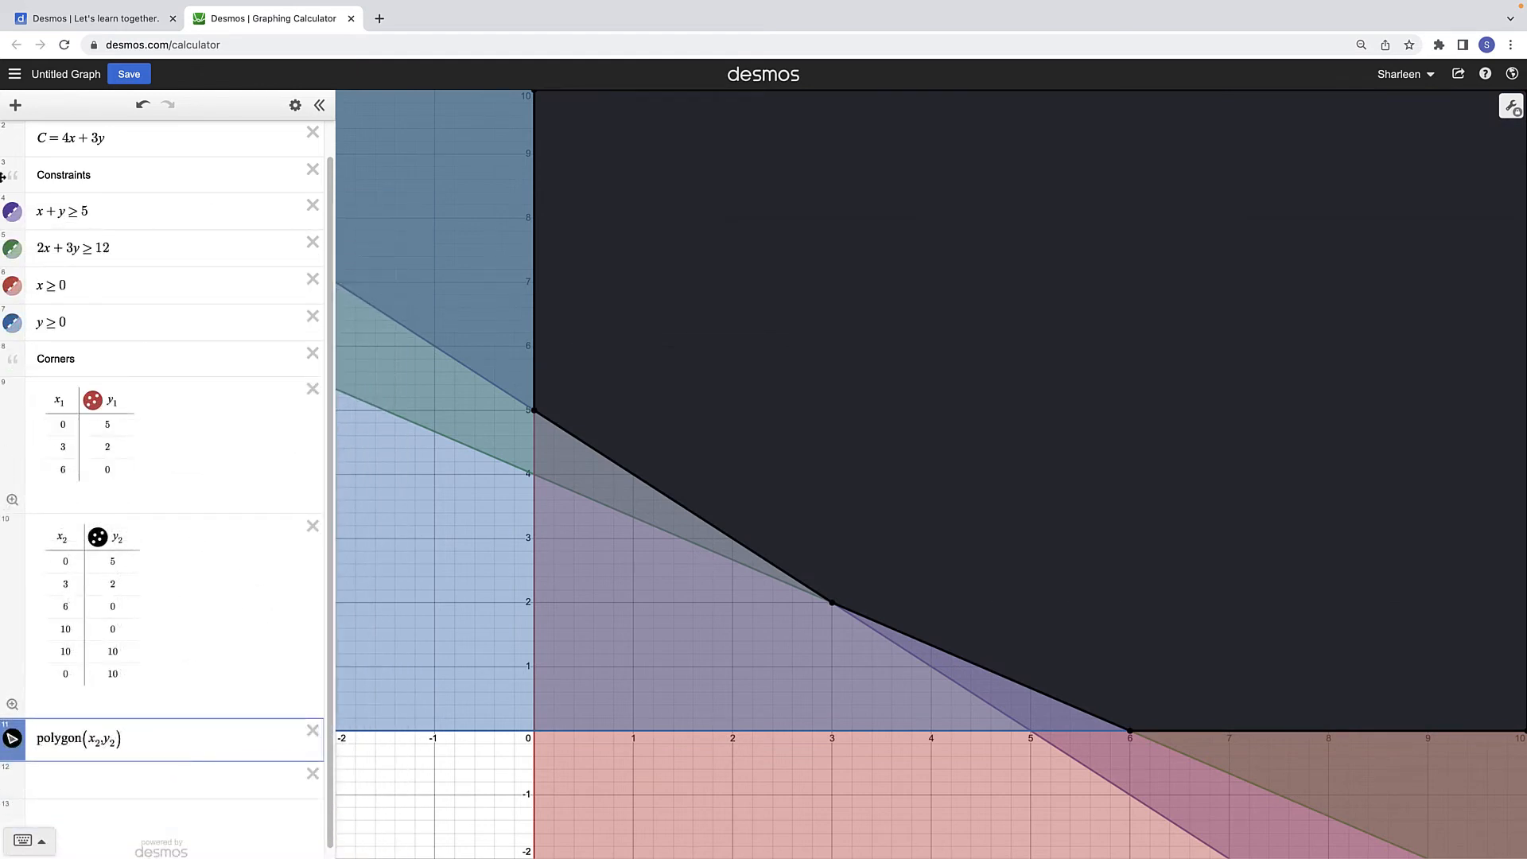
Hide the graphs of all four constraint inequalities: y ≥ 0, x ≥ 0, x + y ≥ 5 and 2x + 3y ≥ 12.
click(13, 323)
click(13, 285)
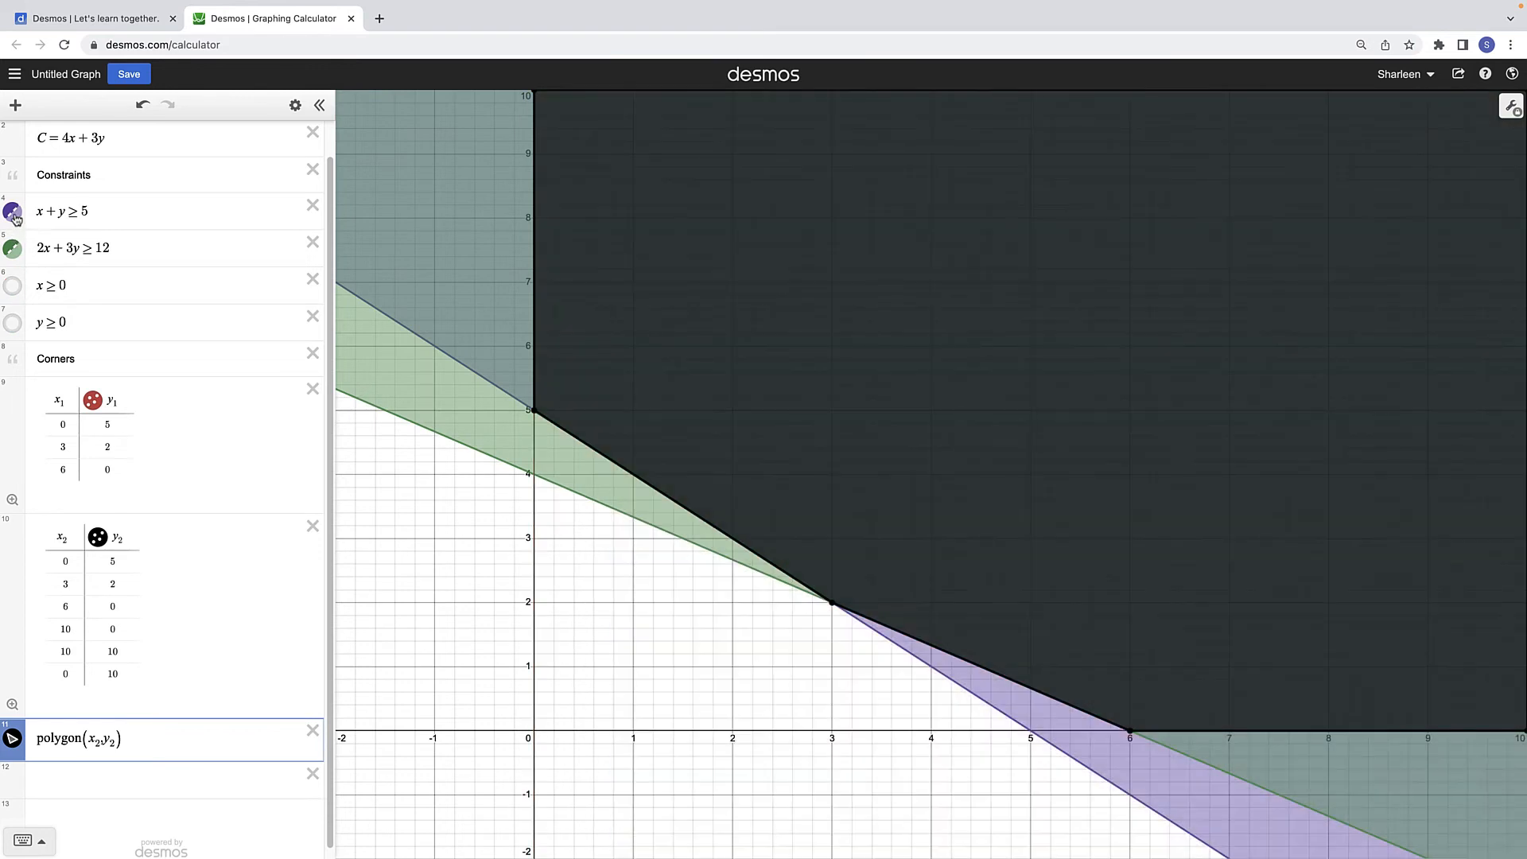
click(13, 211)
click(14, 254)
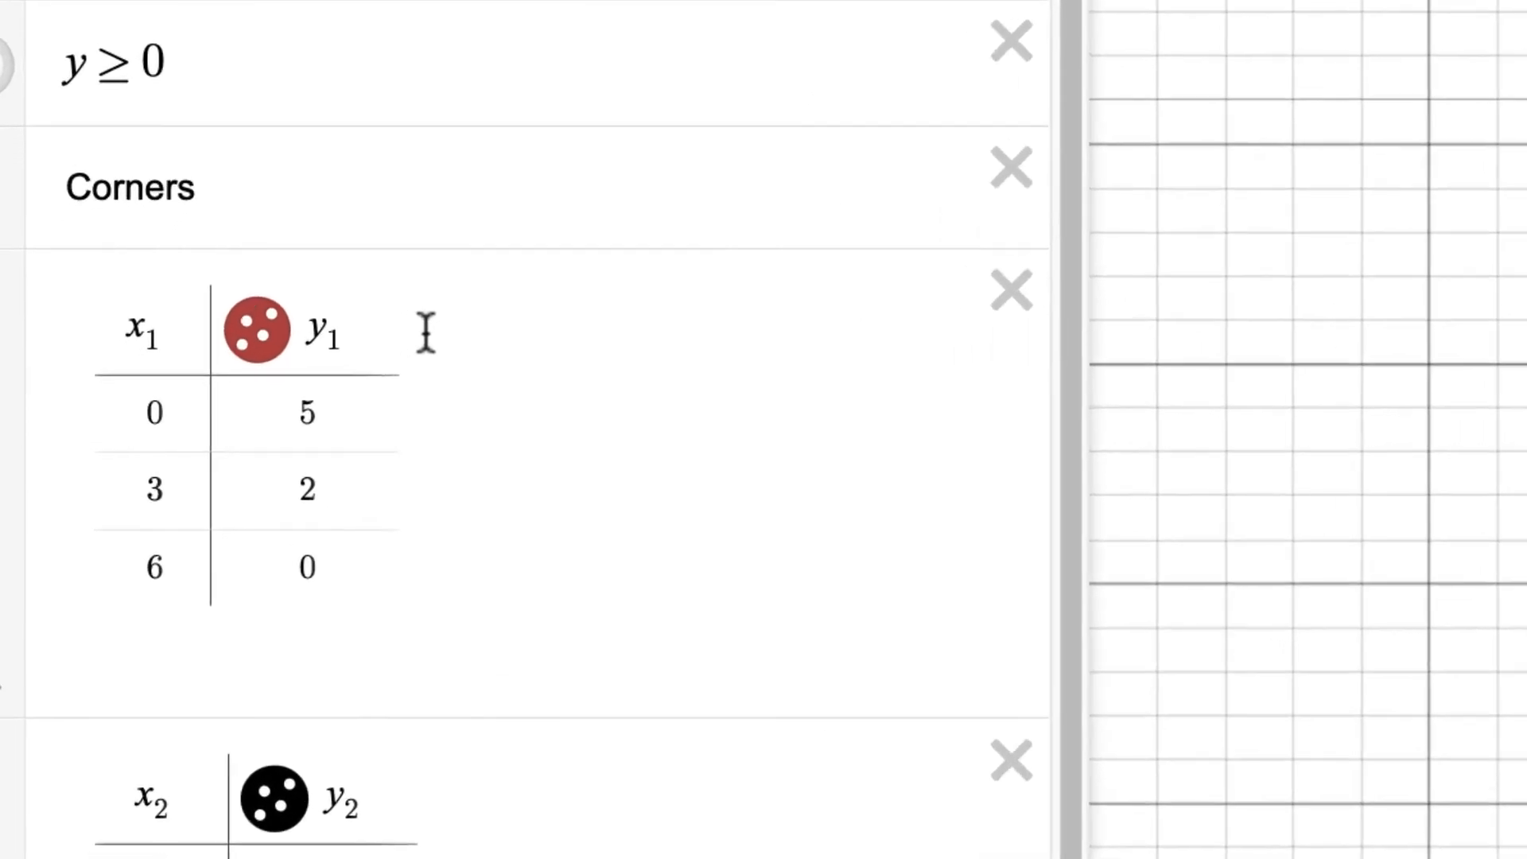
Add a third column headed 4x_1 + 3y_1 to the x_1, y_1 corner points table to evaluate the objective function.
click(484, 318)
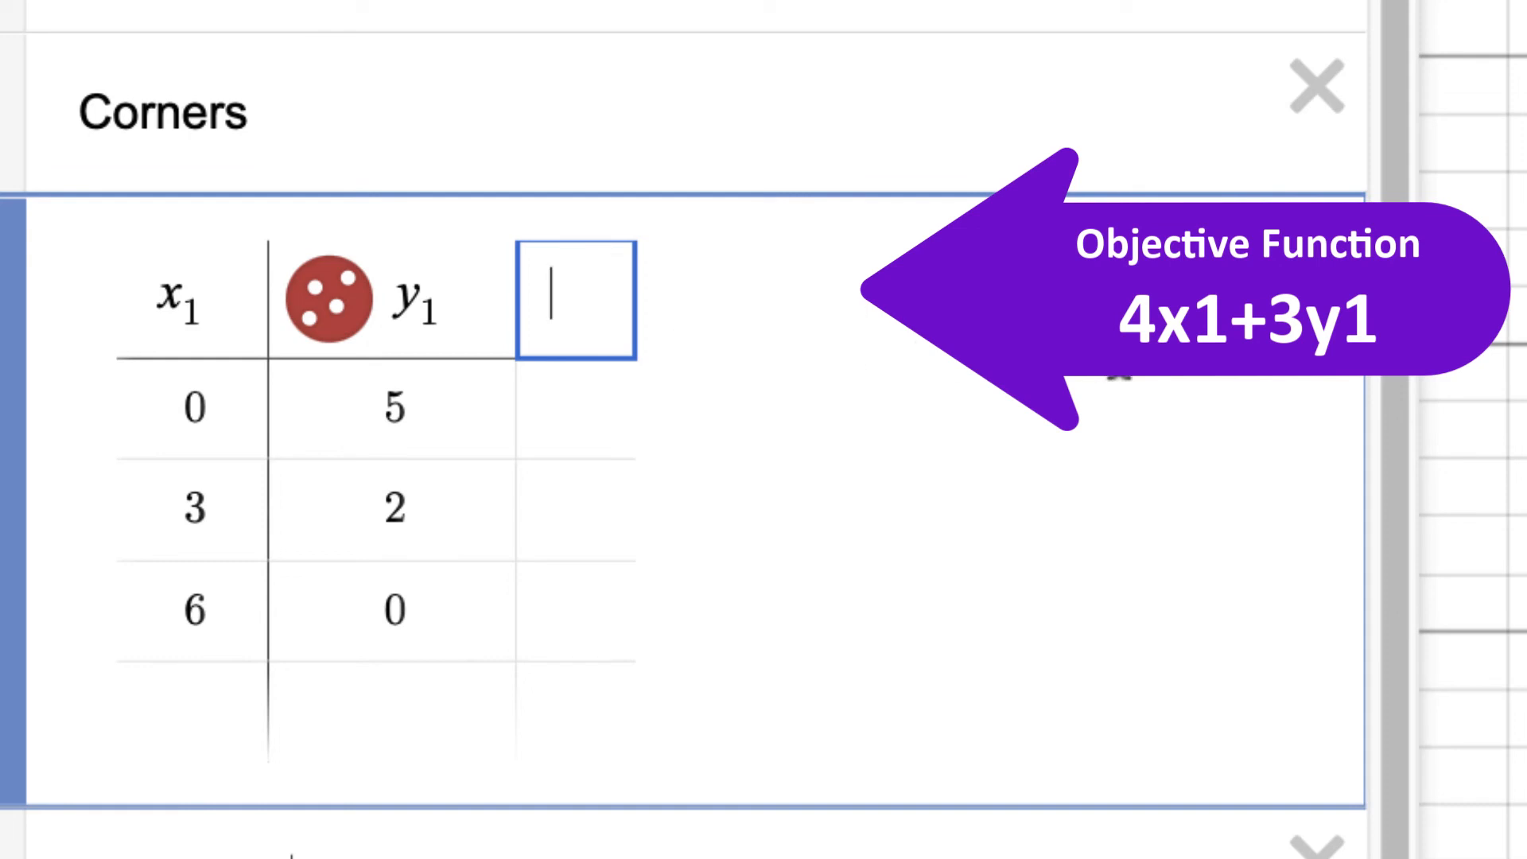
text(4x1 )
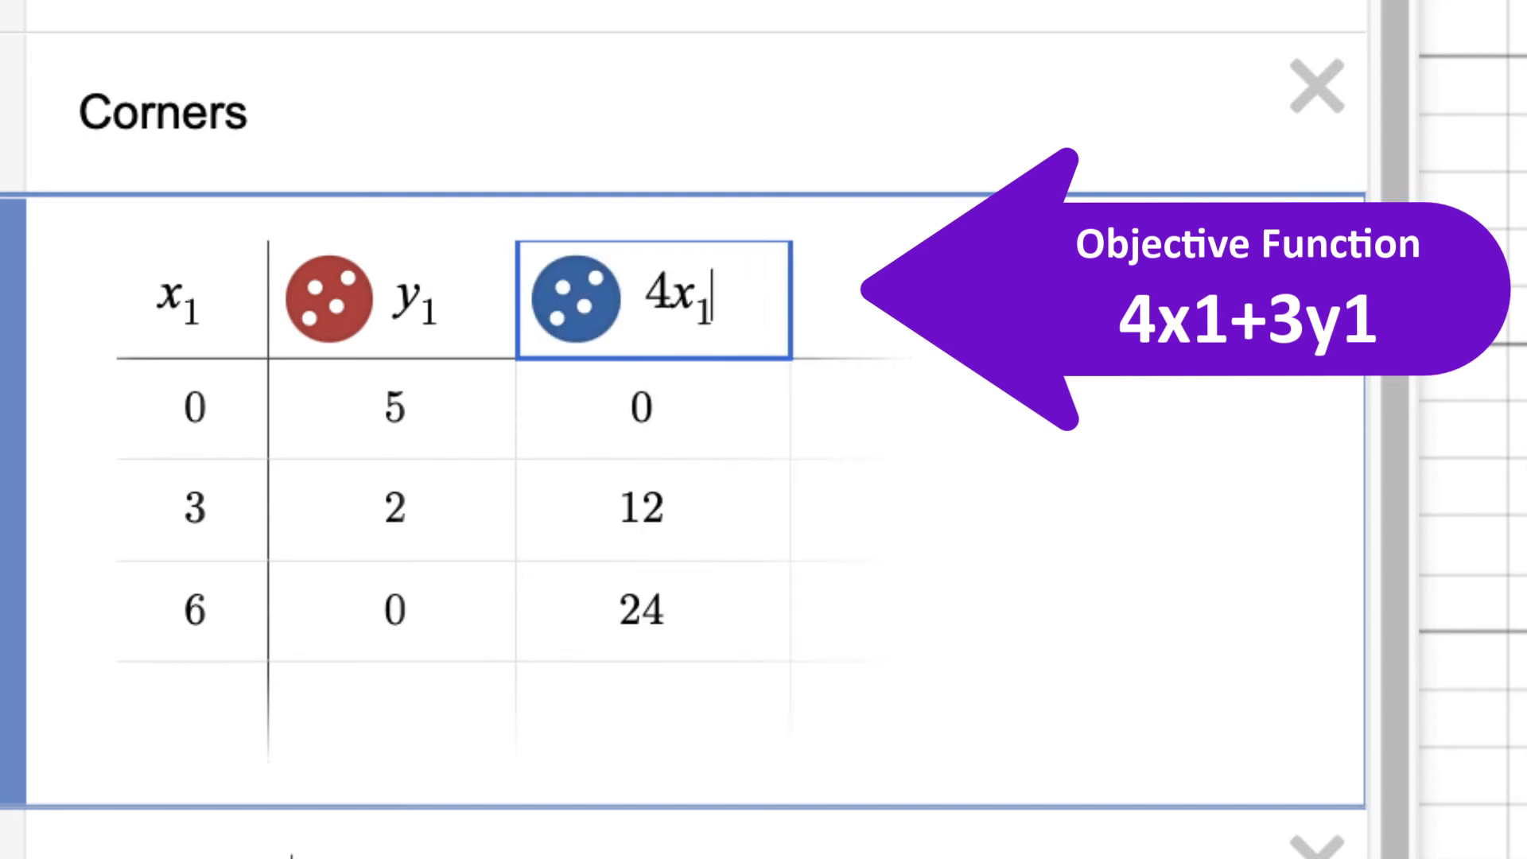
text(+)
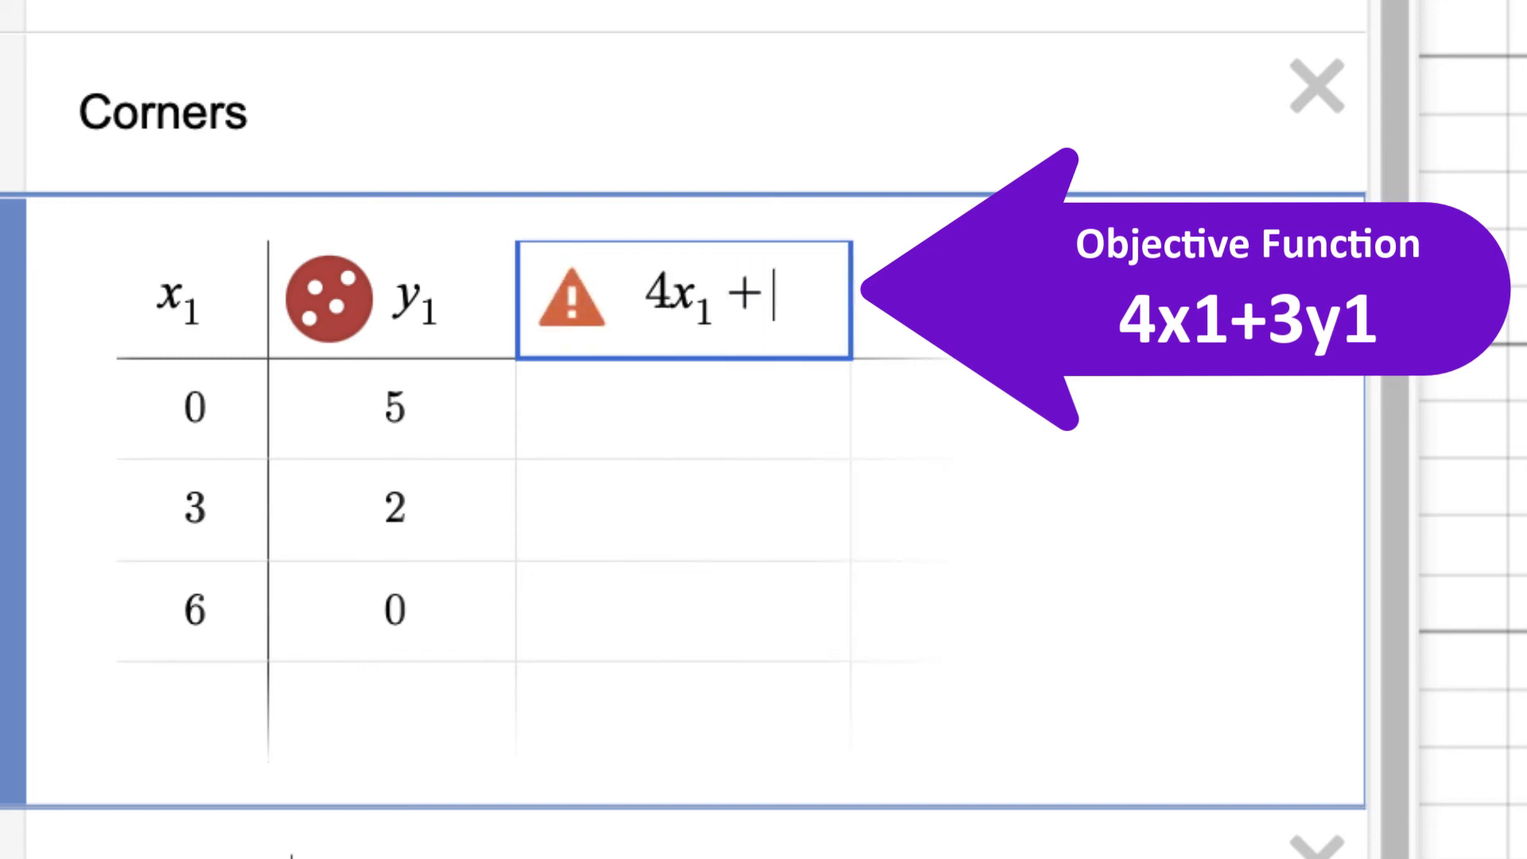
text( 3y1)
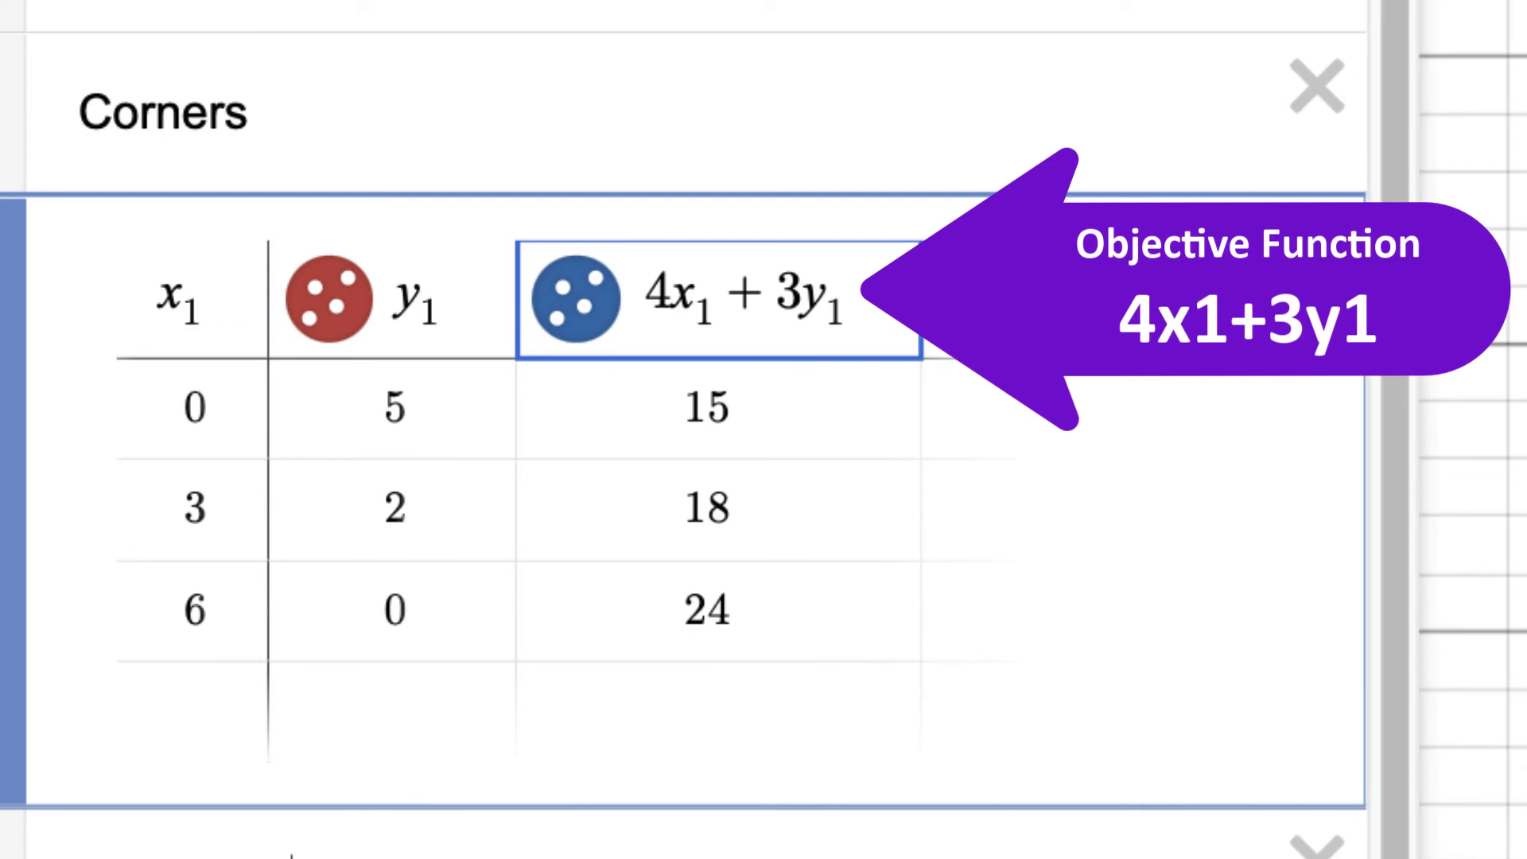
click(950, 402)
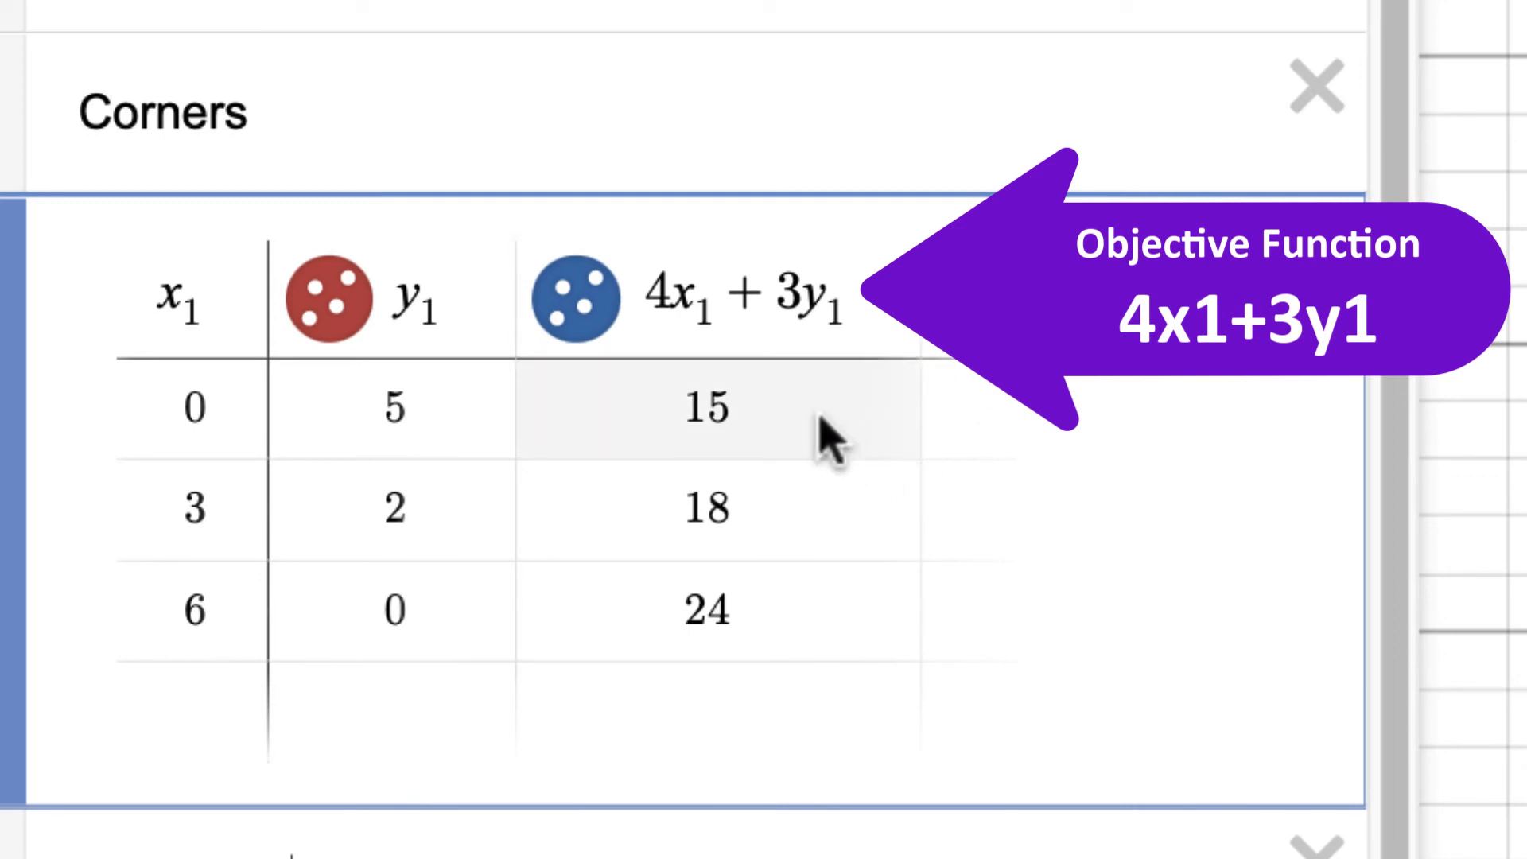